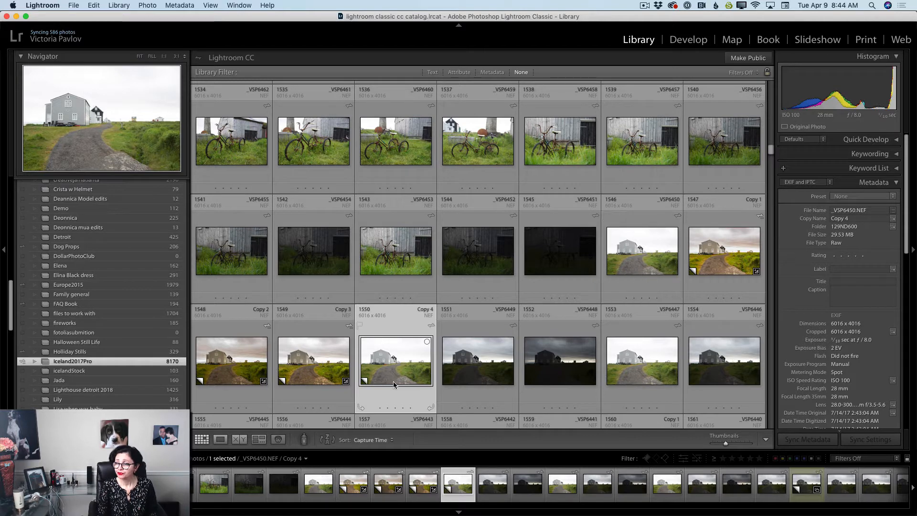
Open Copy 4 of the house photo _VSP6450.NEF in the Develop module and set its white balance to Auto
left_click(697, 46)
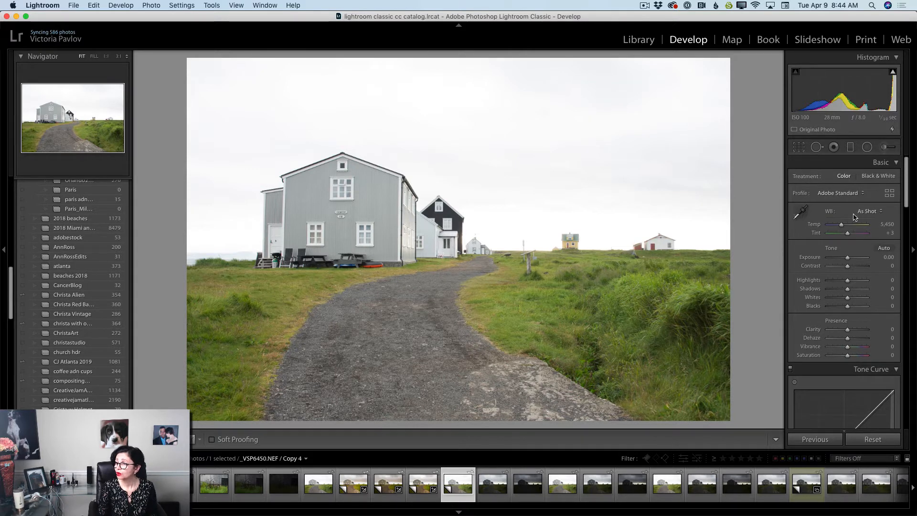
left_click(868, 212)
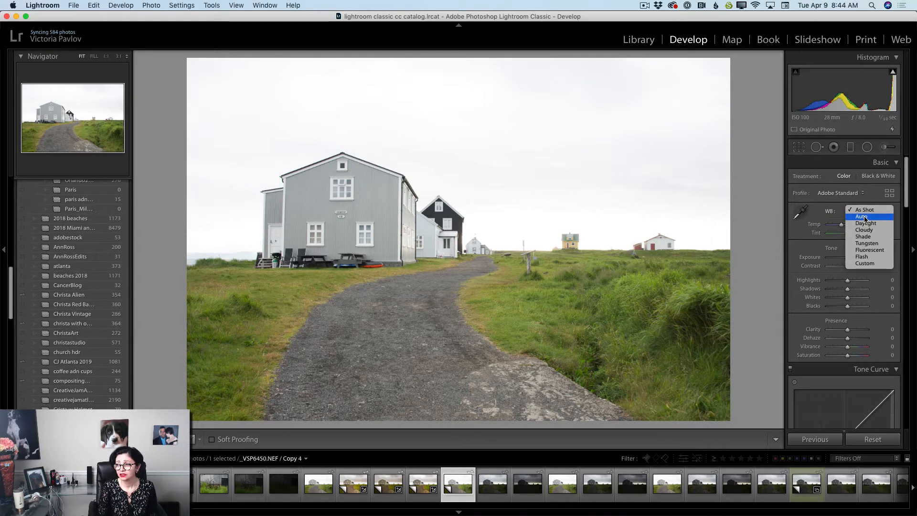
left_click(865, 218)
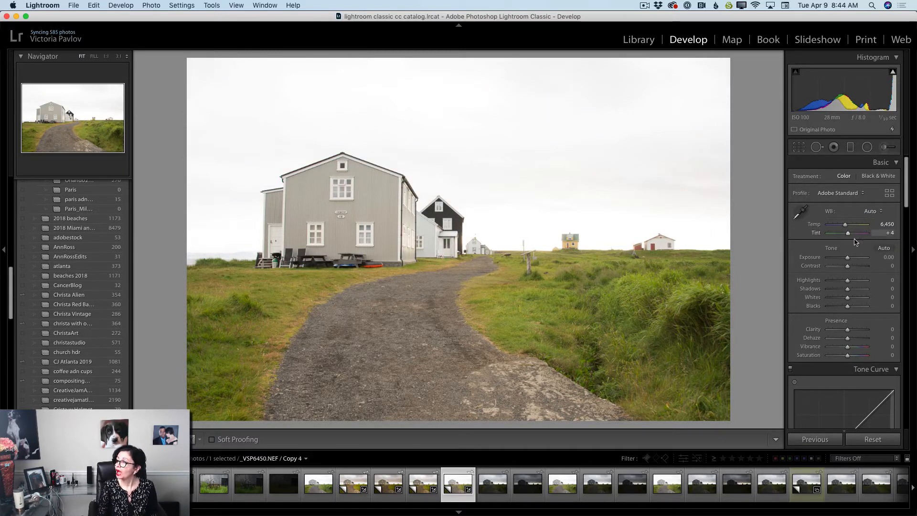
Set the photo's Exposure to −0.85, Contrast to +48, Highlights to −100, Shadows to +53 and Blacks to −51
left_click_drag(848, 261, 859, 293)
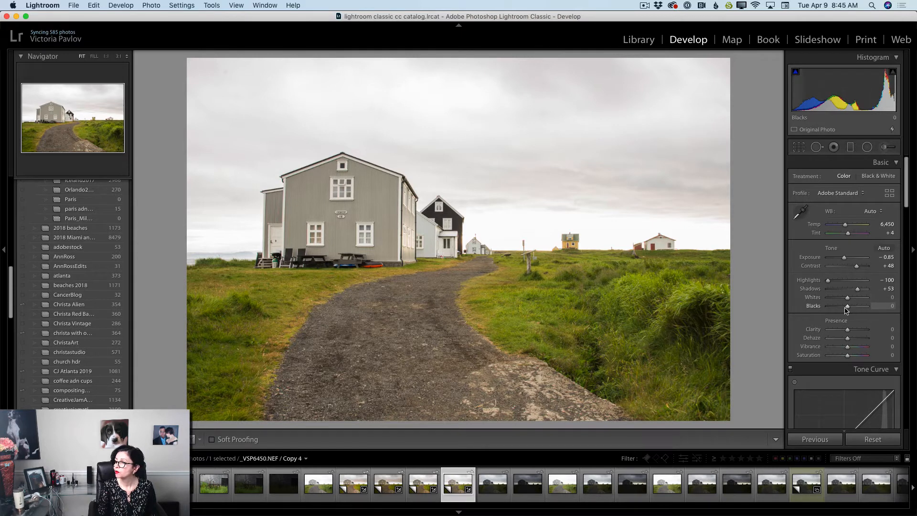
left_click_drag(847, 308, 838, 307)
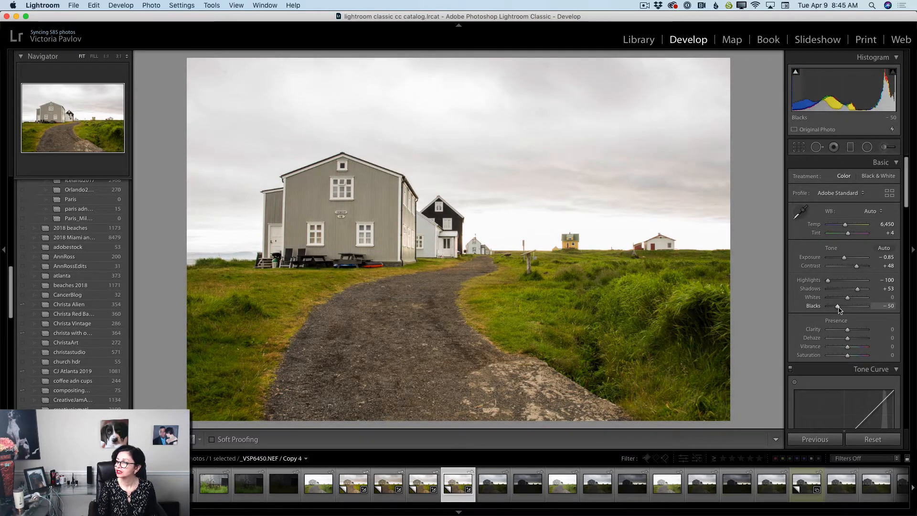
Enable lens profile corrections for the photo and apply the Auto Upright transform
scroll(852, 315, "down", 10)
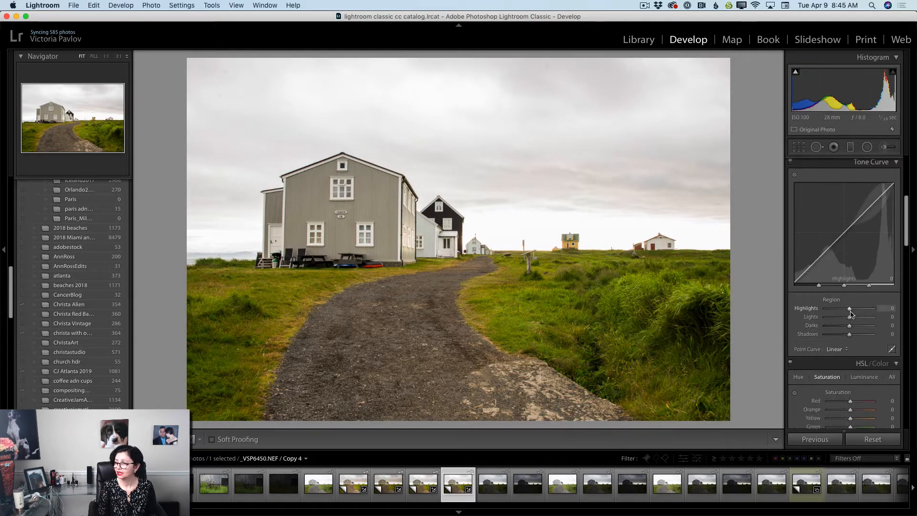
scroll(852, 314, "down", 10)
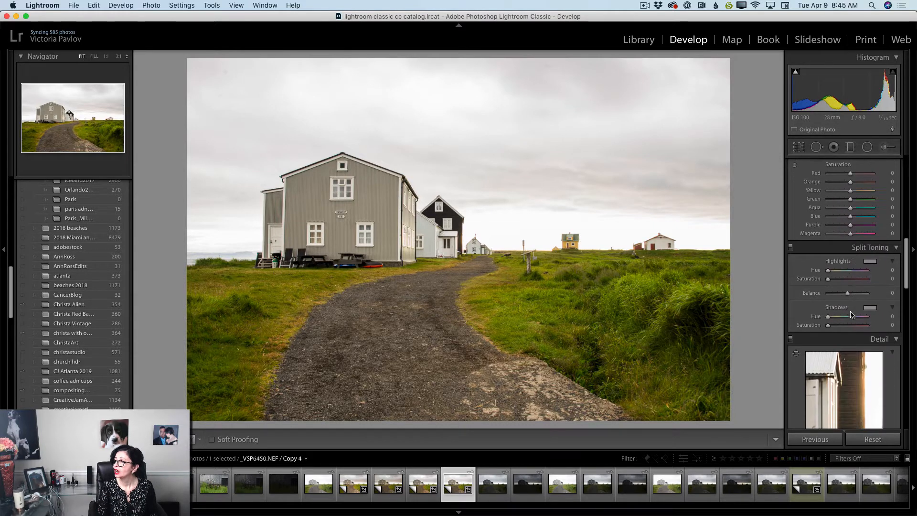
scroll(852, 314, "down", 4)
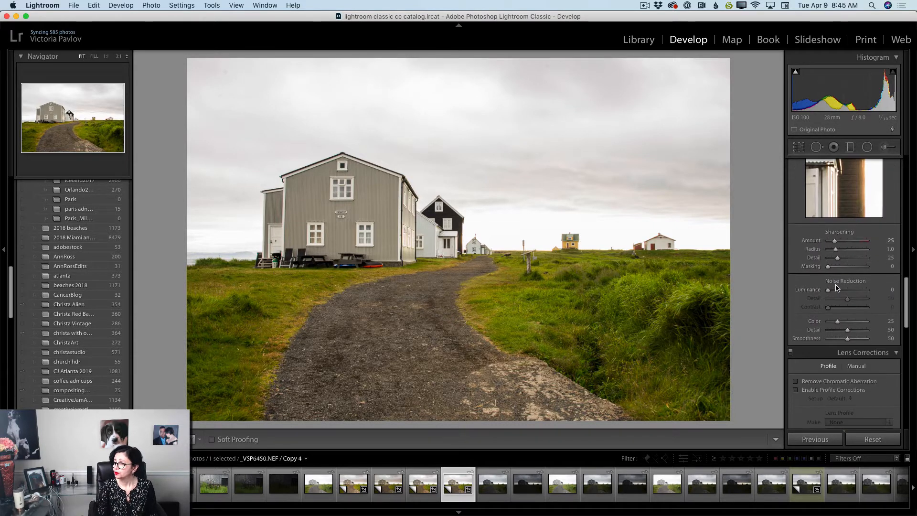
scroll(857, 314, "down", 2)
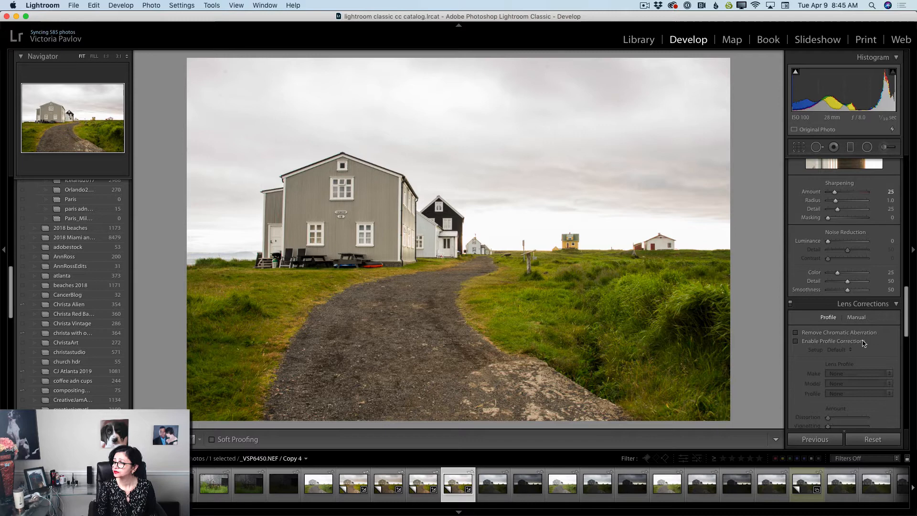
left_click(796, 341)
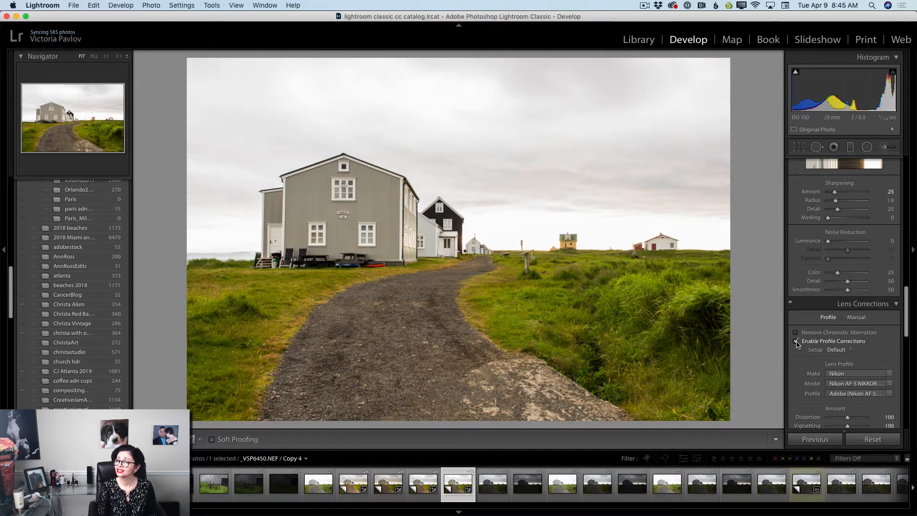
scroll(812, 341, "down", 6)
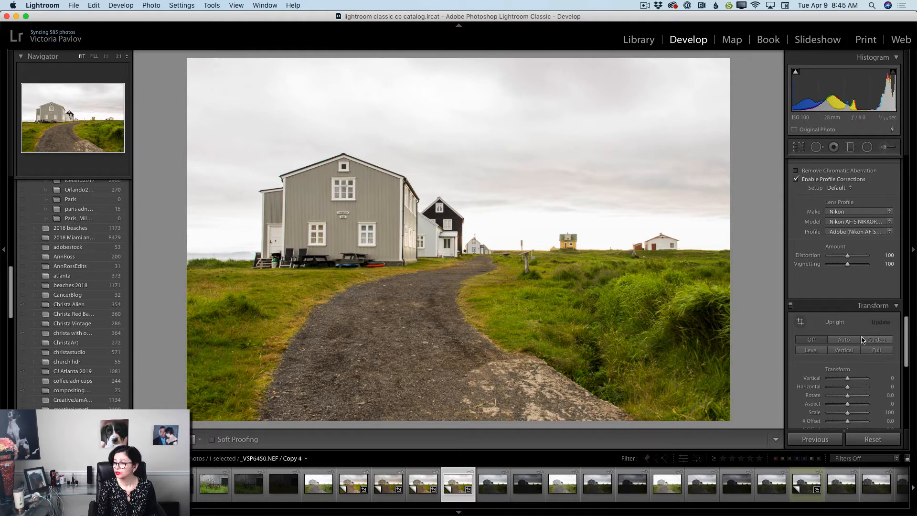
left_click(847, 343)
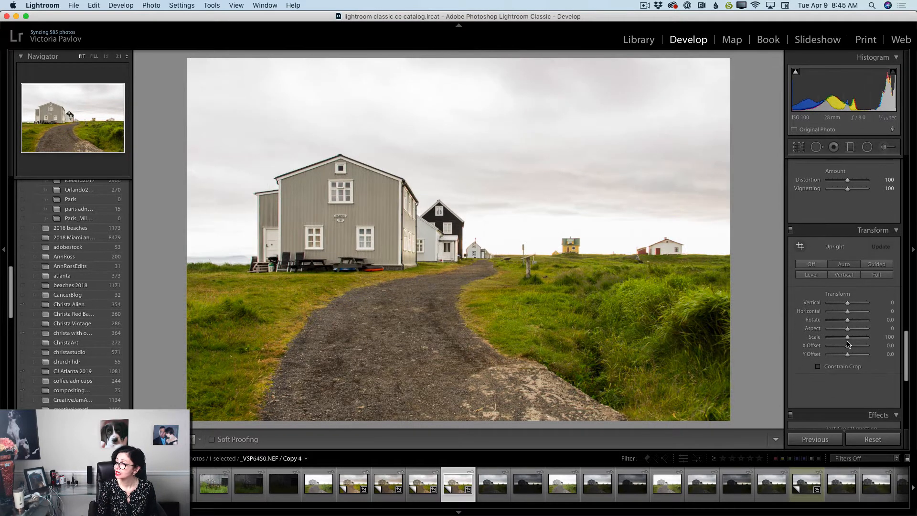
Shape the tone curve with Highlights −72, Lights +7, Darks −23 and Shadows +66
scroll(847, 343, "up", 5)
scroll(848, 344, "up", 10)
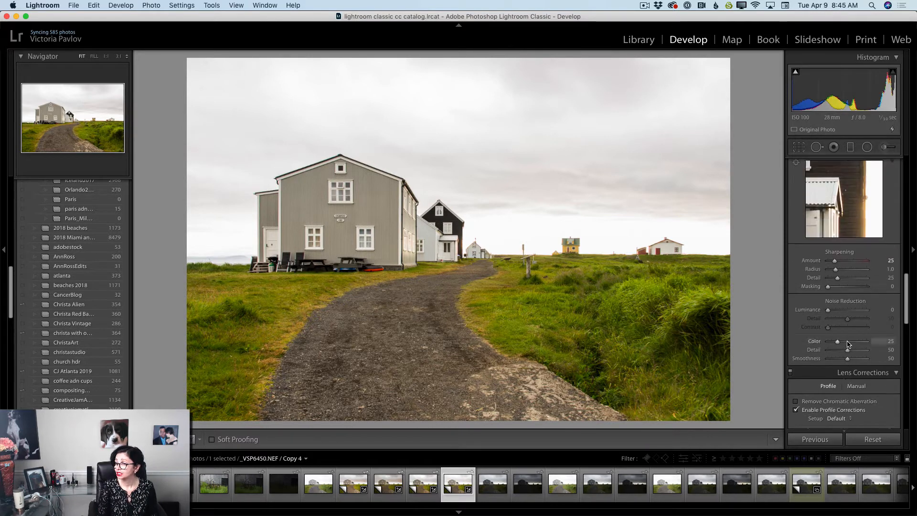
scroll(848, 343, "up", 4)
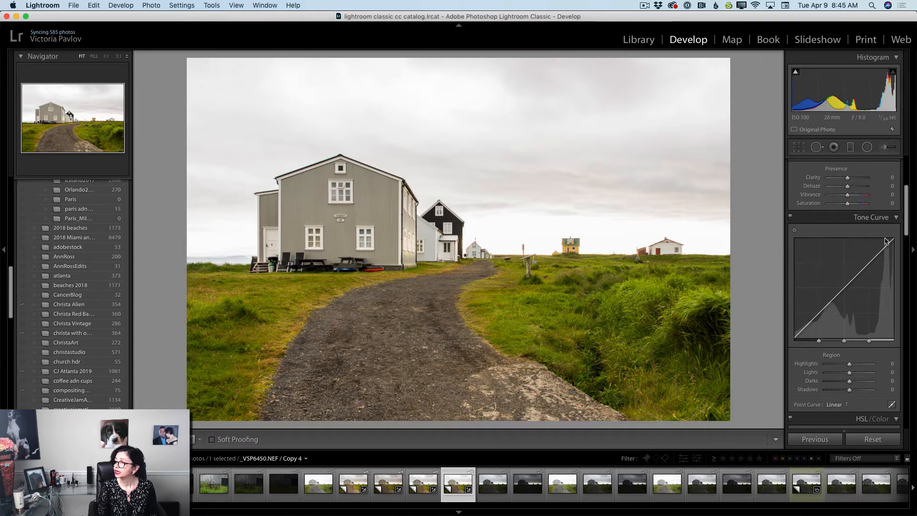
left_click_drag(850, 365, 832, 365)
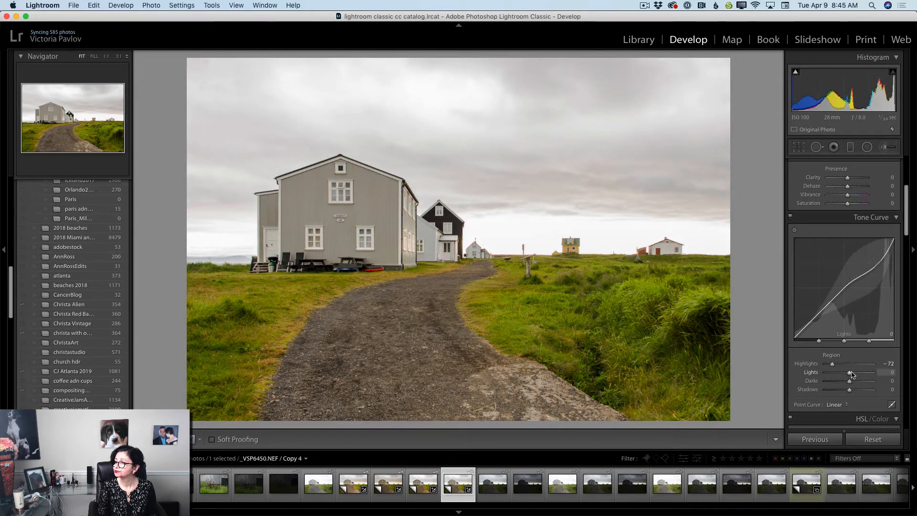
left_click_drag(853, 374, 846, 385)
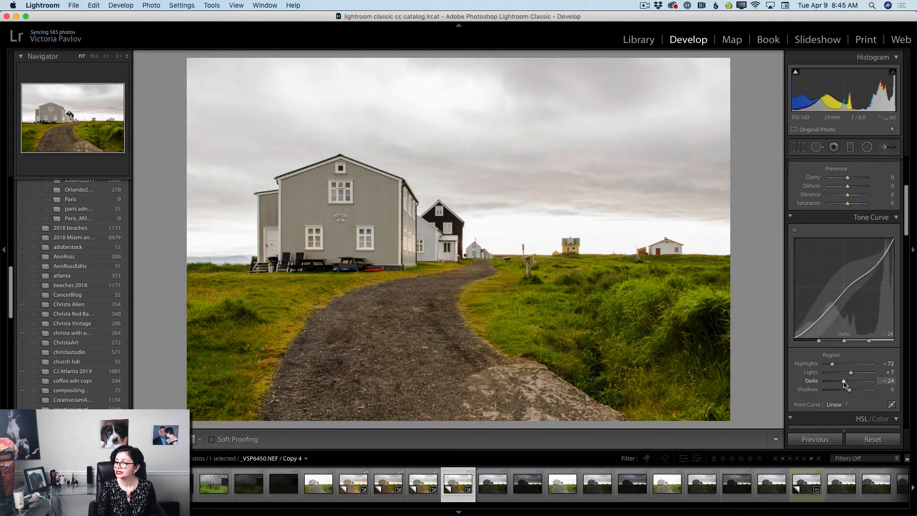
scroll(845, 385, "down", 2)
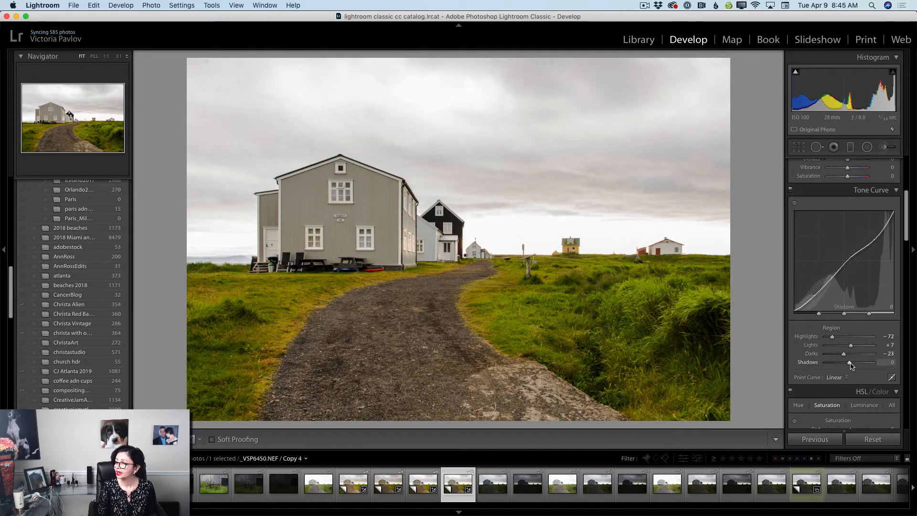
left_click_drag(851, 363, 867, 371)
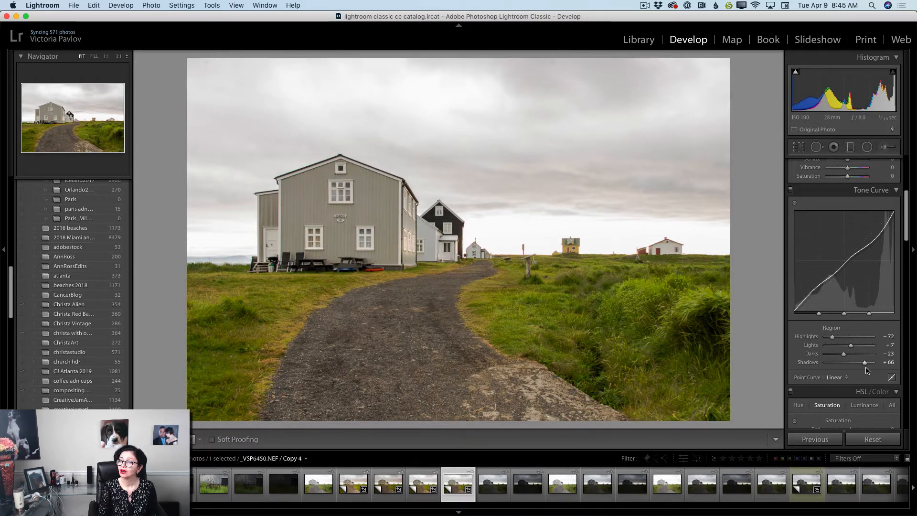
Warm the photo by setting the white balance temperature to 6,816
scroll(859, 239, "up", 10)
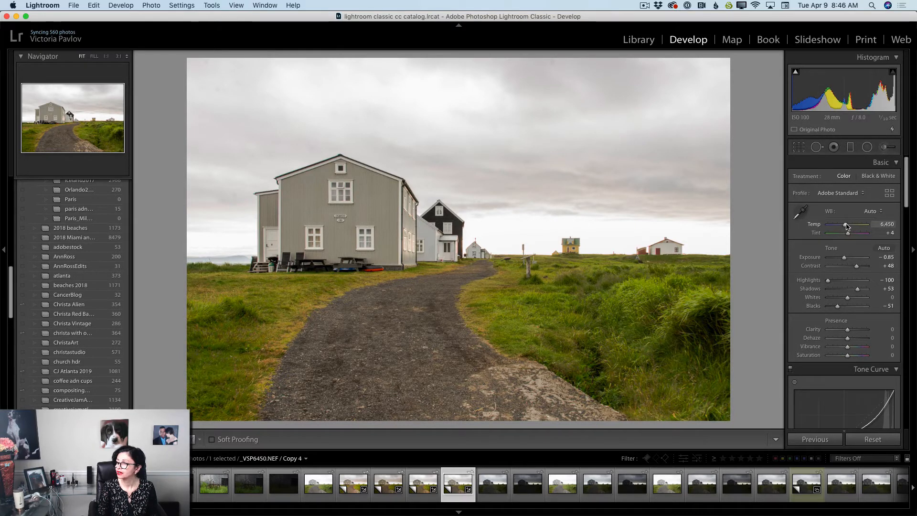
left_click_drag(847, 225, 848, 228)
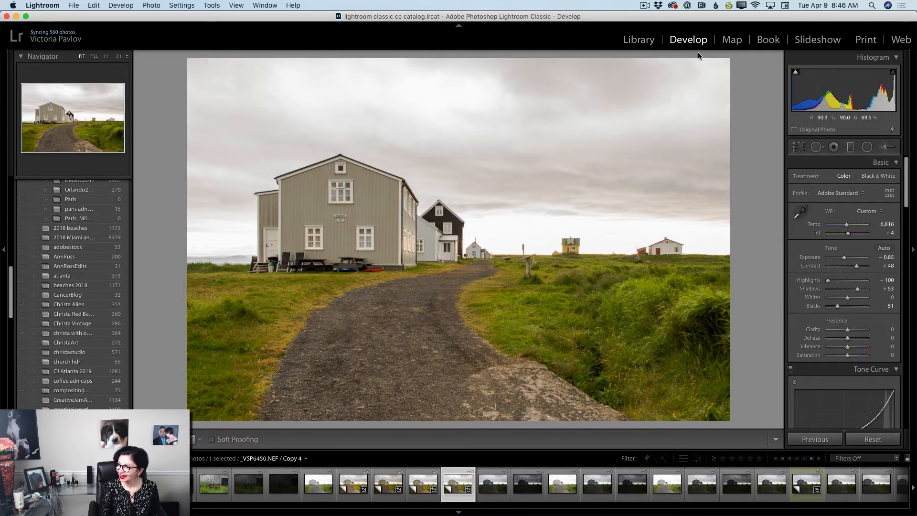
Return to the Library and create another virtual copy of the unedited original _VSP6450.NEF
left_click(638, 41)
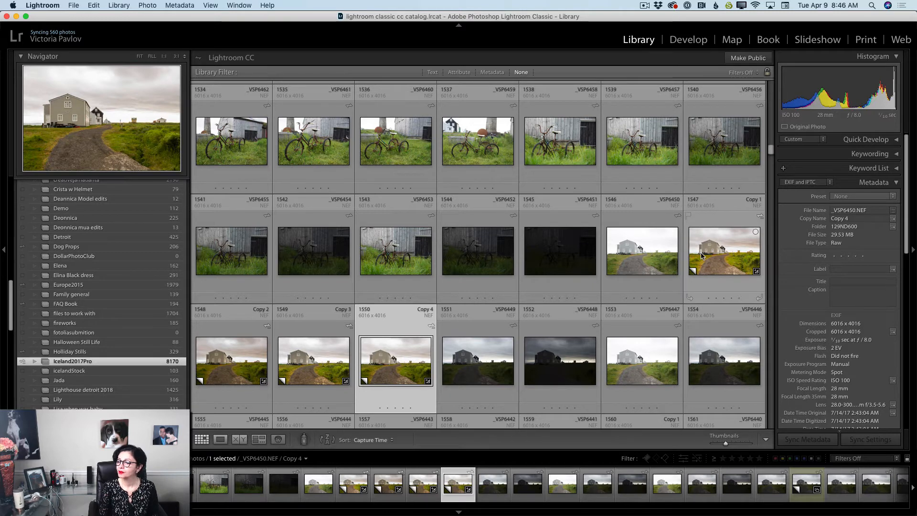
left_click(638, 260)
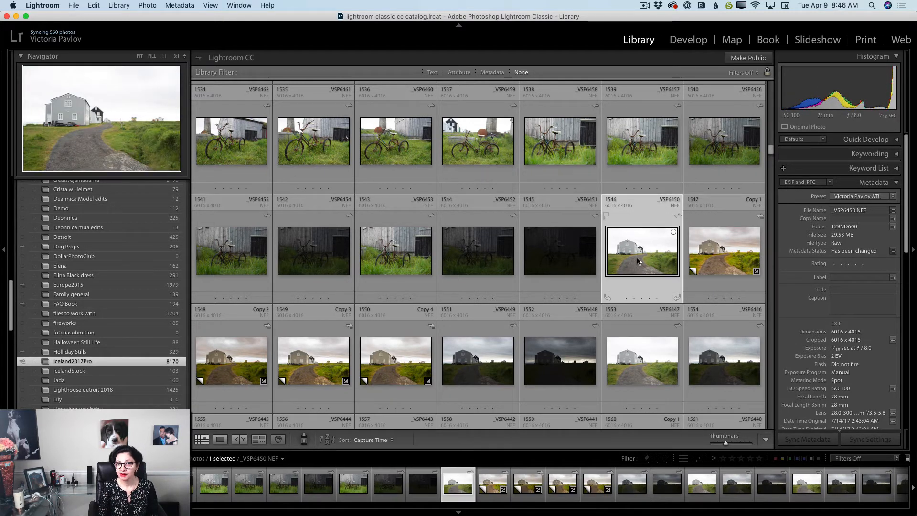
right_click(637, 260)
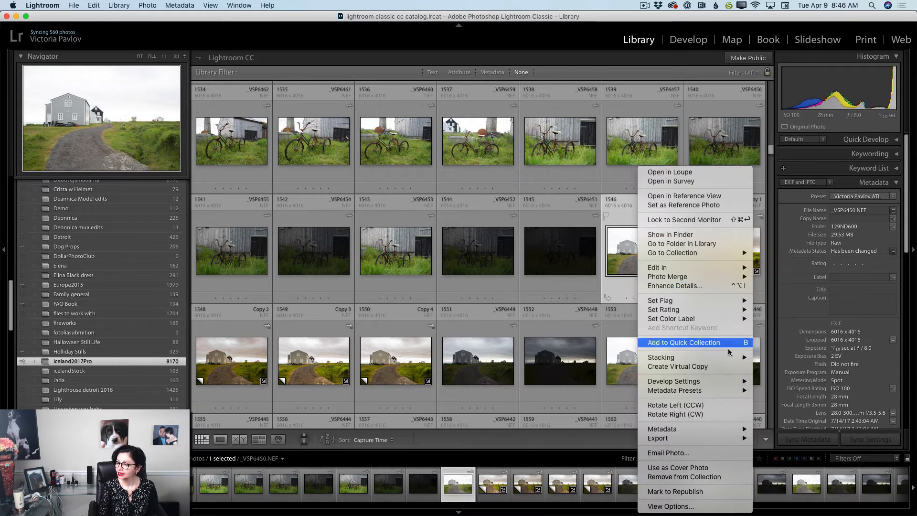
left_click(696, 366)
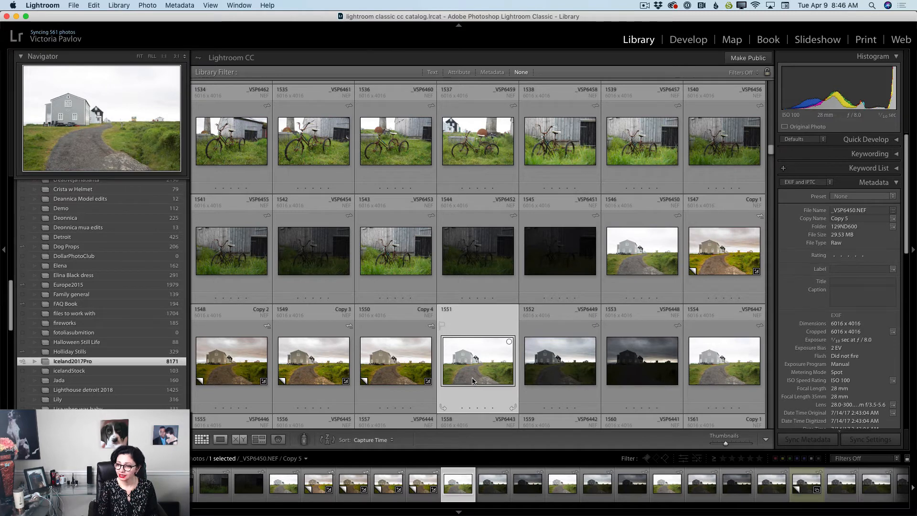
Open the new virtual copy, Copy 5, in the Develop module and set its white balance to Auto
left_click(682, 43)
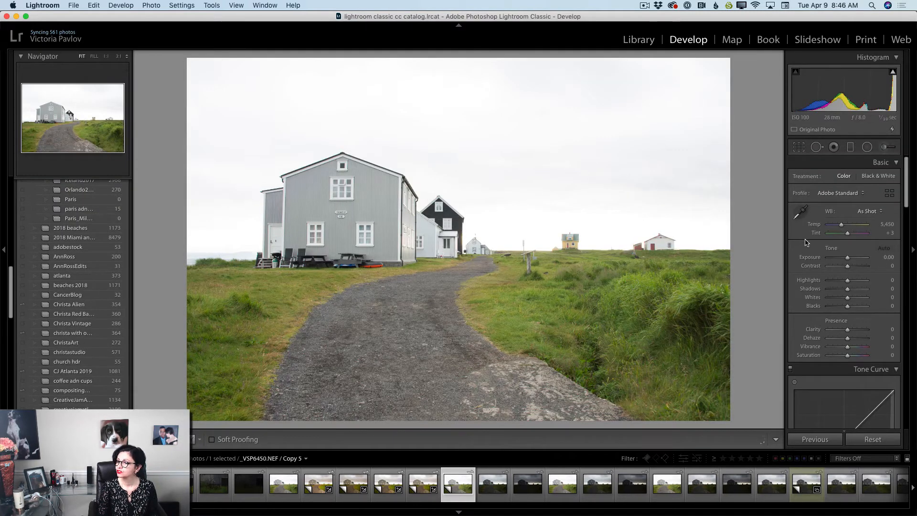
left_click(872, 214)
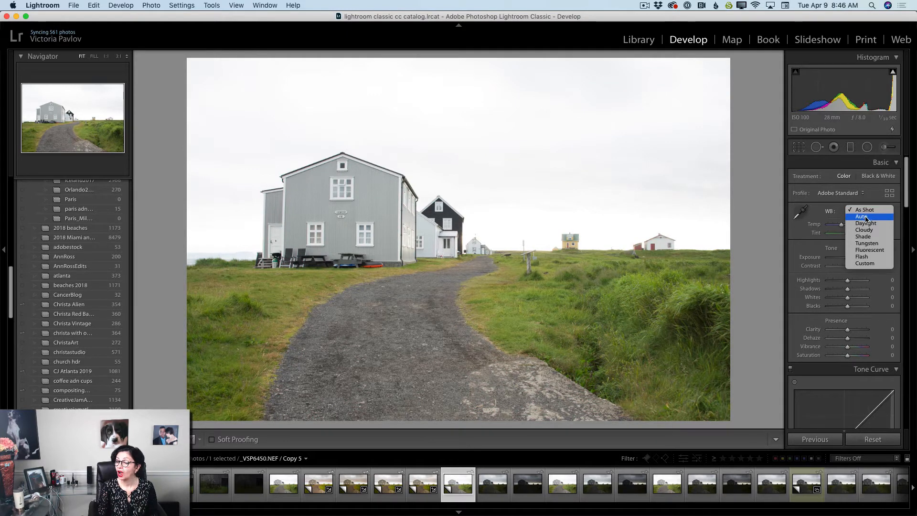
left_click(868, 217)
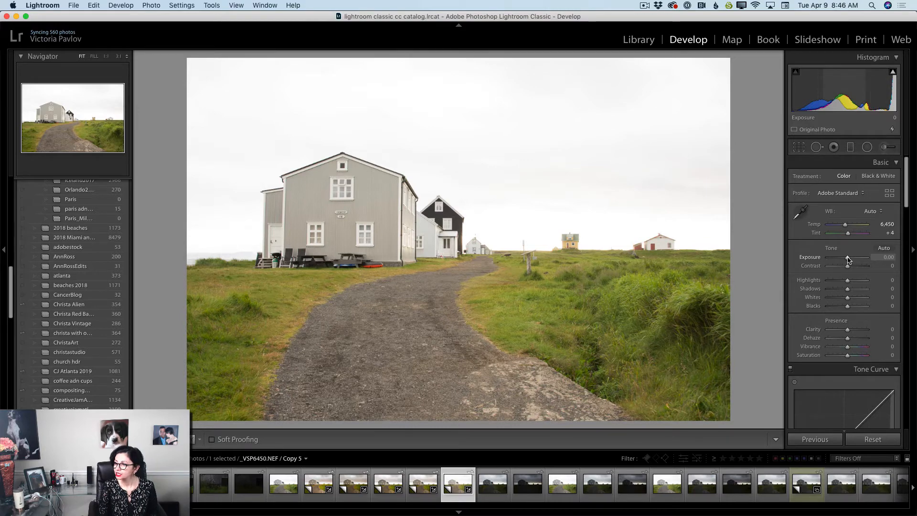
Set Copy 5's Exposure to −1.25, Contrast to +30, Highlights to −100, Shadows to +100 and Blacks to −46
left_click_drag(848, 259, 844, 261)
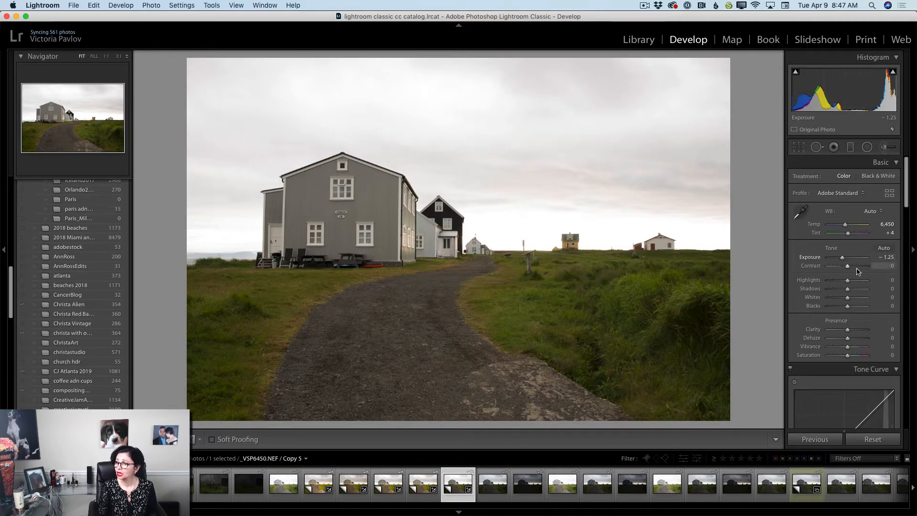
left_click_drag(849, 267, 854, 269)
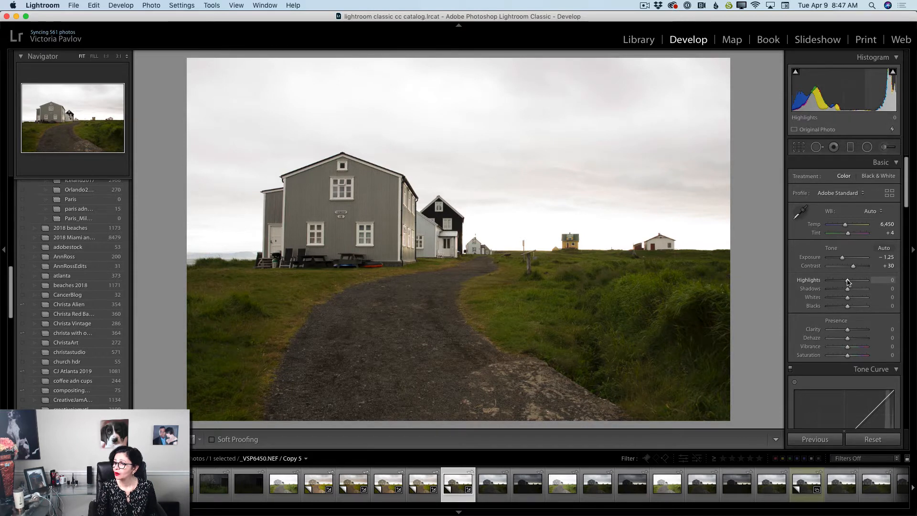
left_click_drag(848, 281, 829, 282)
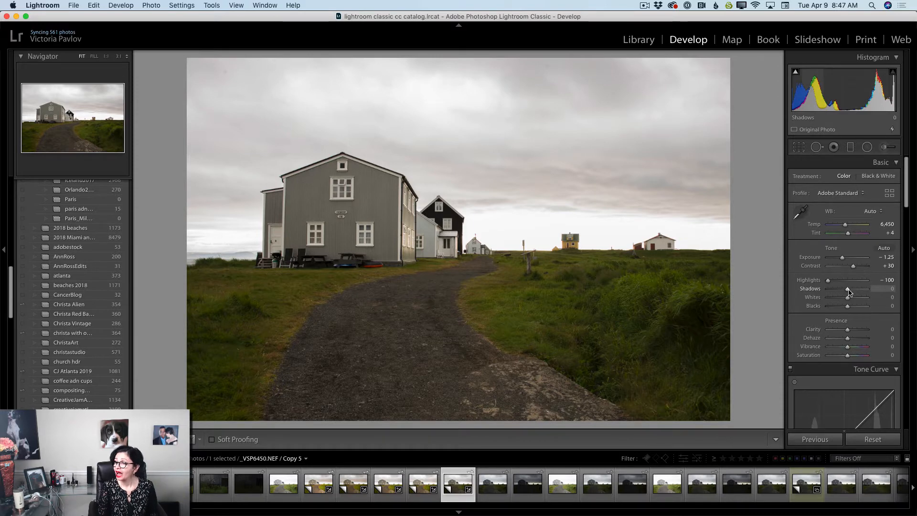
left_click_drag(849, 290, 872, 292)
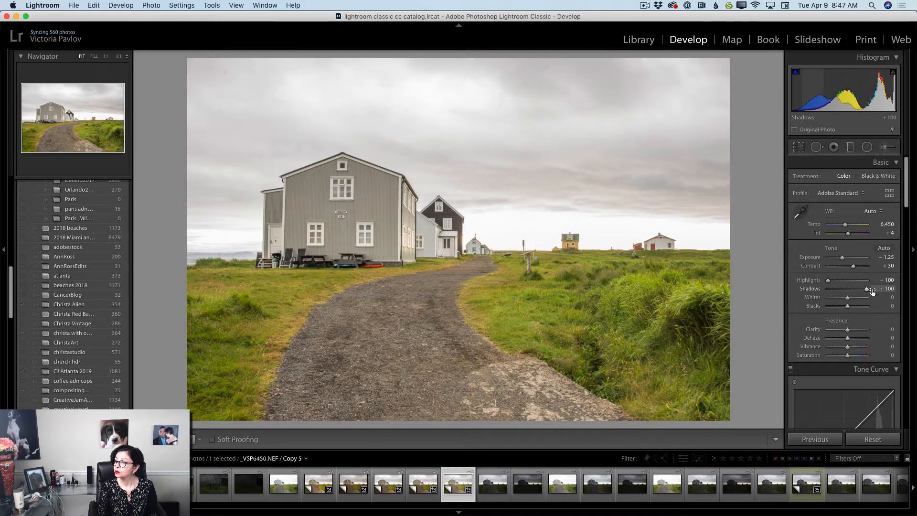
scroll(852, 293, "down", 1)
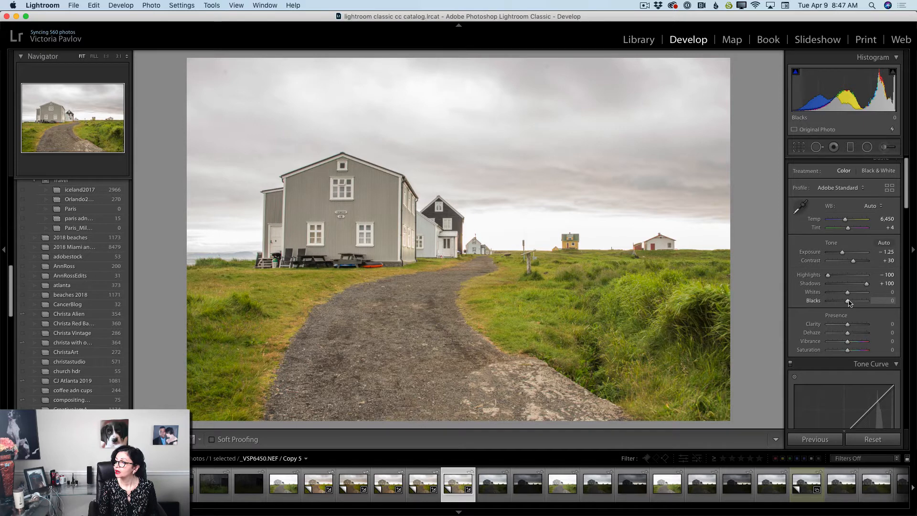
left_click_drag(846, 303, 841, 304)
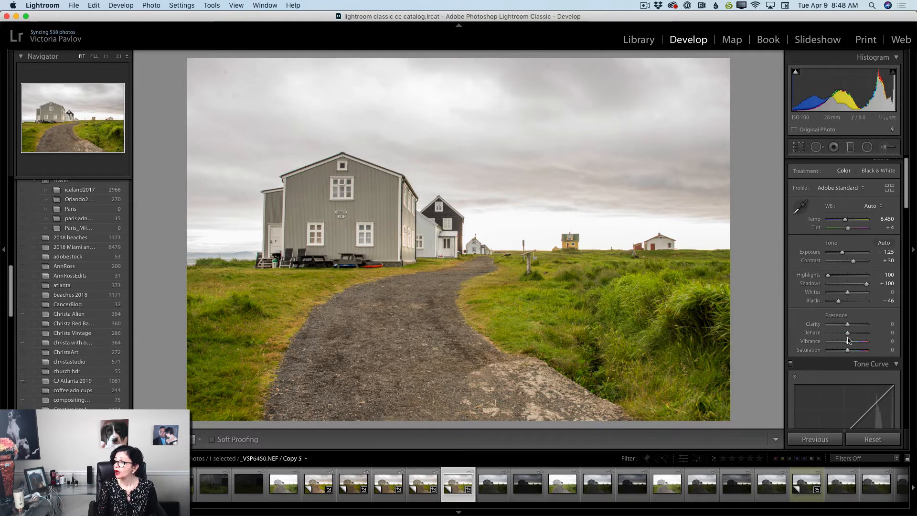
scroll(848, 341, "down", 1)
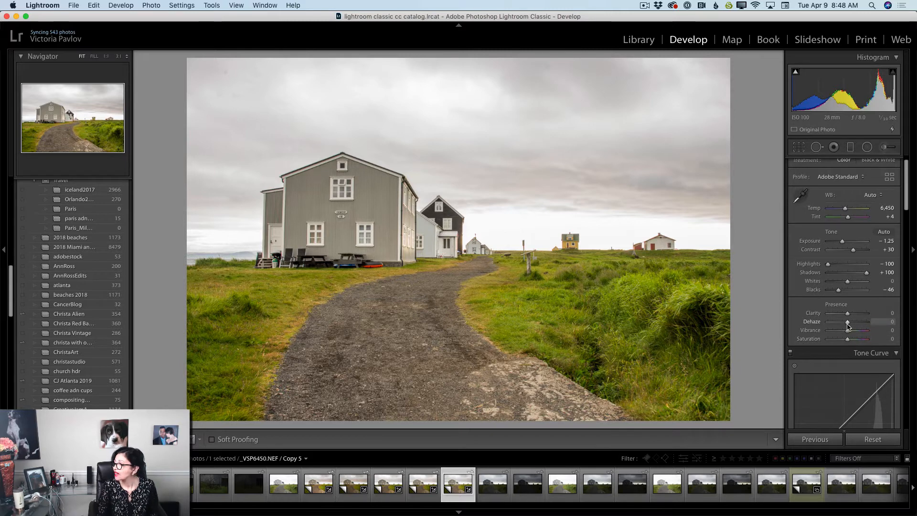
scroll(848, 327, "down", 1)
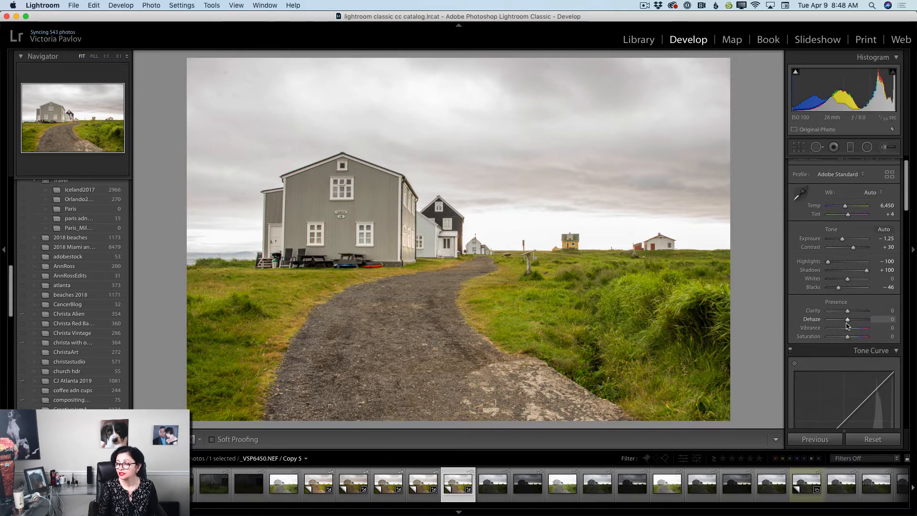
Set Copy 5's Dehaze to +8 and Clarity to +5
scroll(848, 327, "up", 1)
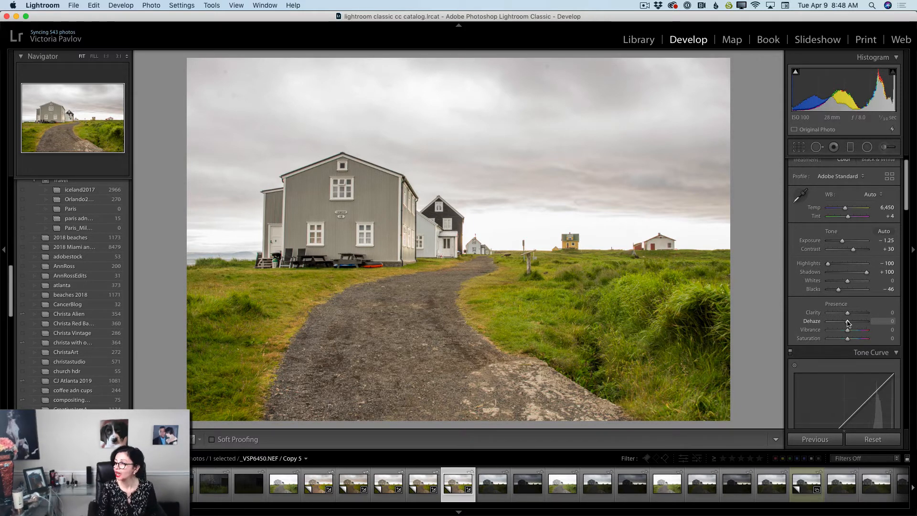
left_click_drag(848, 325, 850, 324)
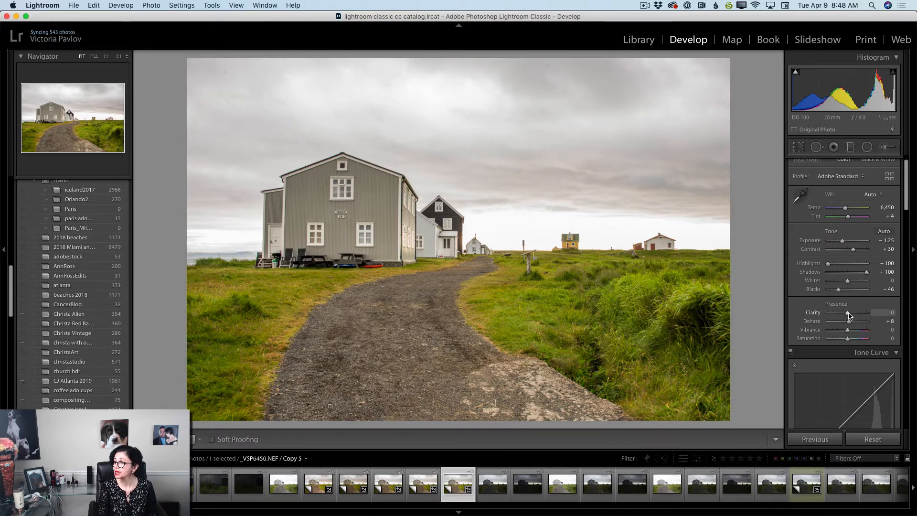
left_click_drag(849, 316, 851, 317)
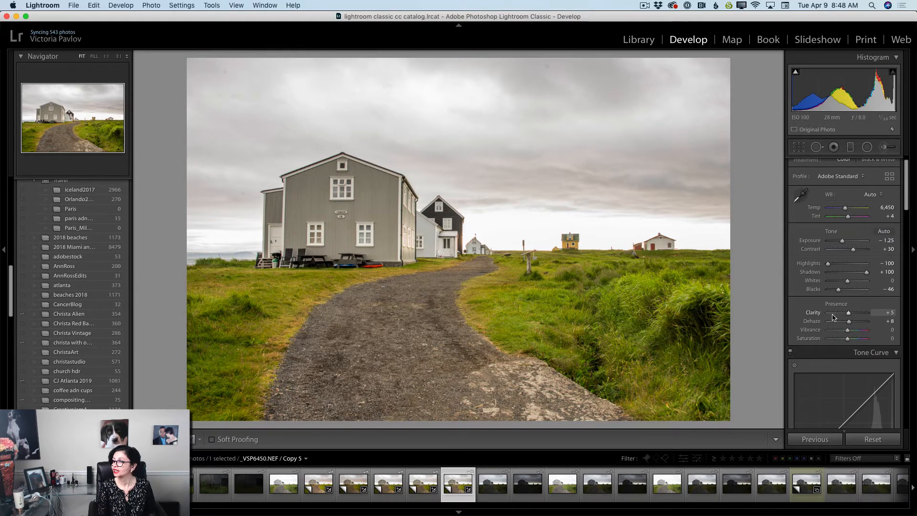
Shape the parametric tone curve with Highlights −77, Lights +14, Darks −1 and Shadows +42
scroll(828, 306, "down", 7)
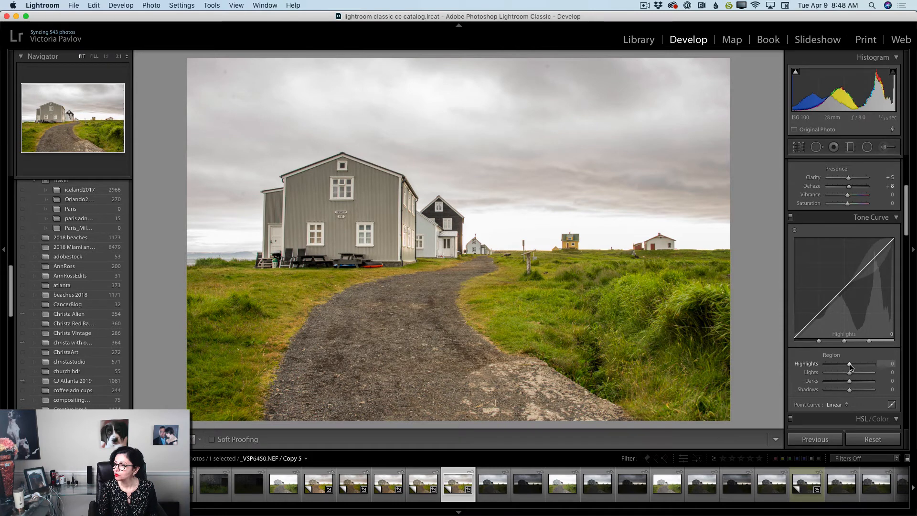
left_click_drag(850, 367, 832, 368)
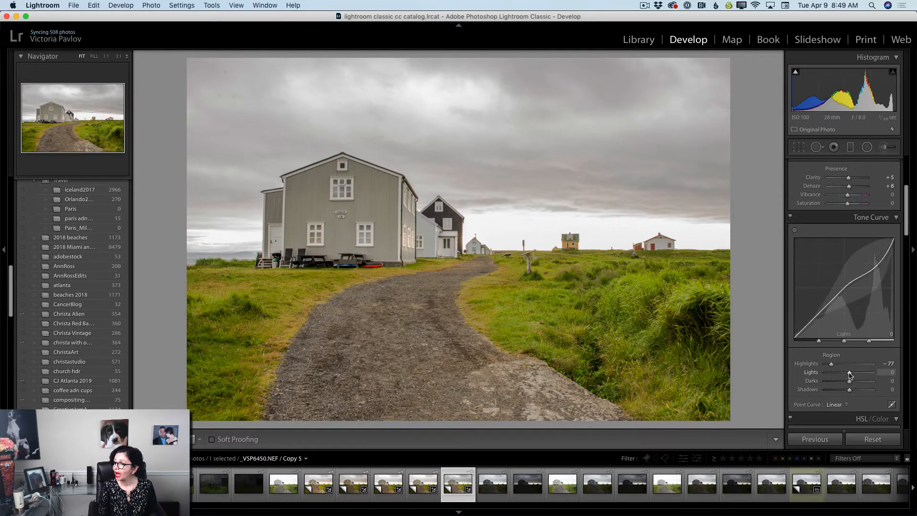
mouse_move(850, 375)
left_mouse_down()
mouse_move(858, 378)
mouse_move(849, 383)
left_mouse_up()
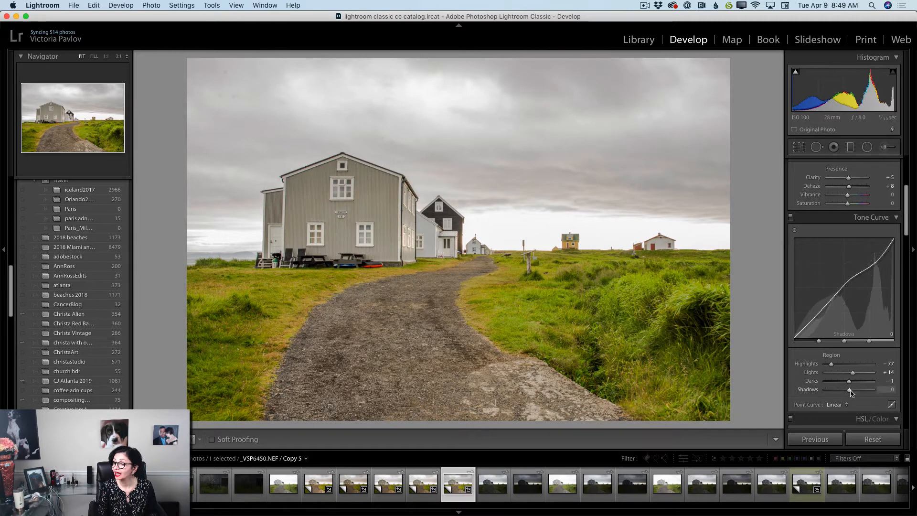
left_click_drag(850, 390, 859, 394)
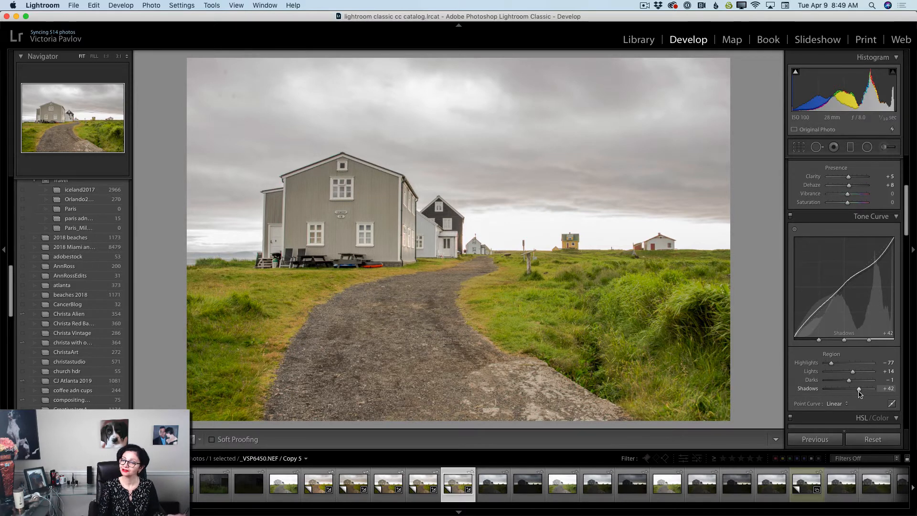
Set the Sharpening Amount to 30 and the Noise Reduction Luminance to 33
scroll(860, 394, "down", 5)
scroll(860, 393, "down", 10)
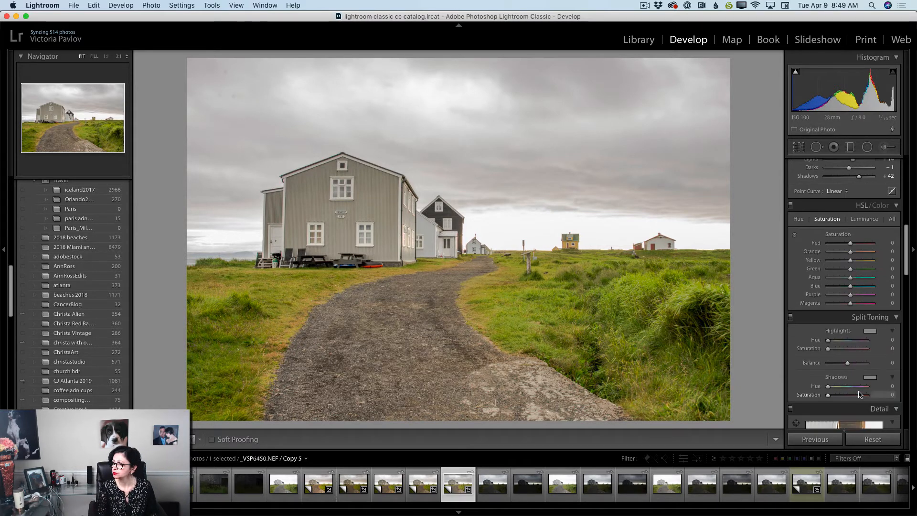
scroll(860, 394, "down", 3)
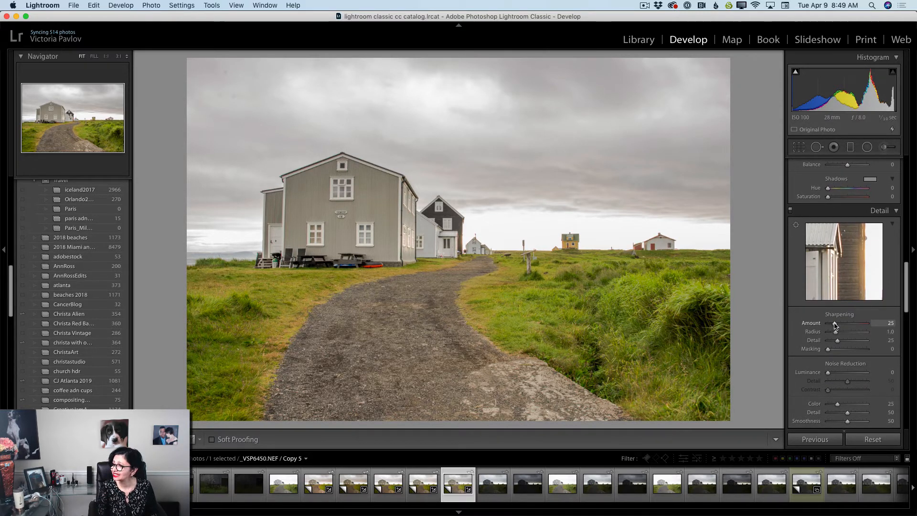
left_click_drag(836, 325, 836, 326)
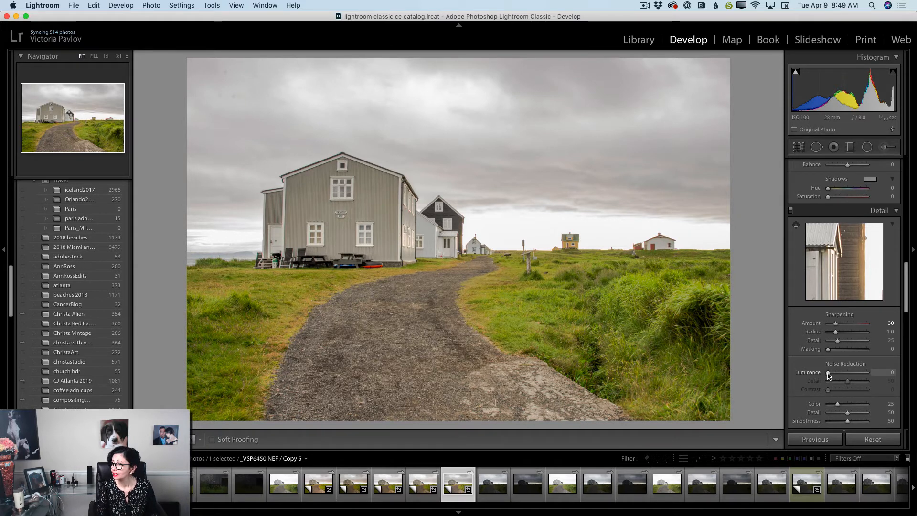
left_click_drag(829, 372, 845, 378)
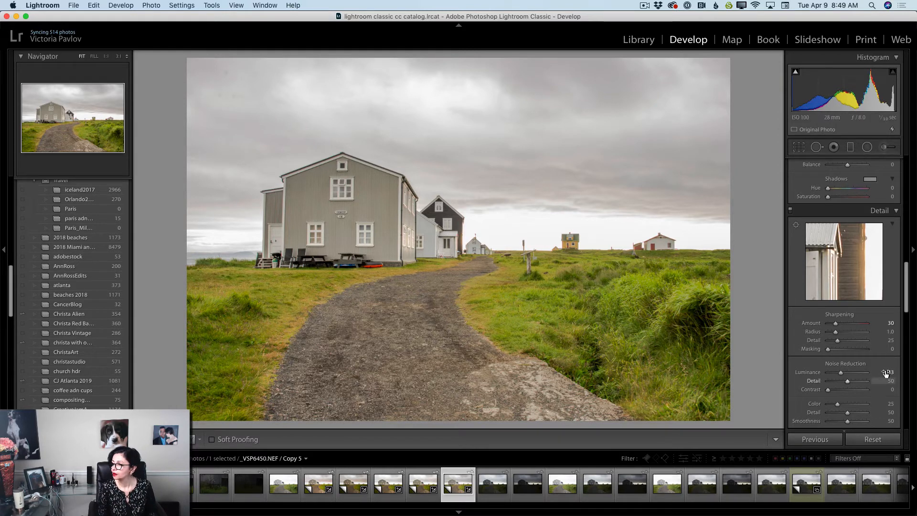
Enable the lens profile corrections, comparing the photo with and without them
scroll(874, 373, "down", 5)
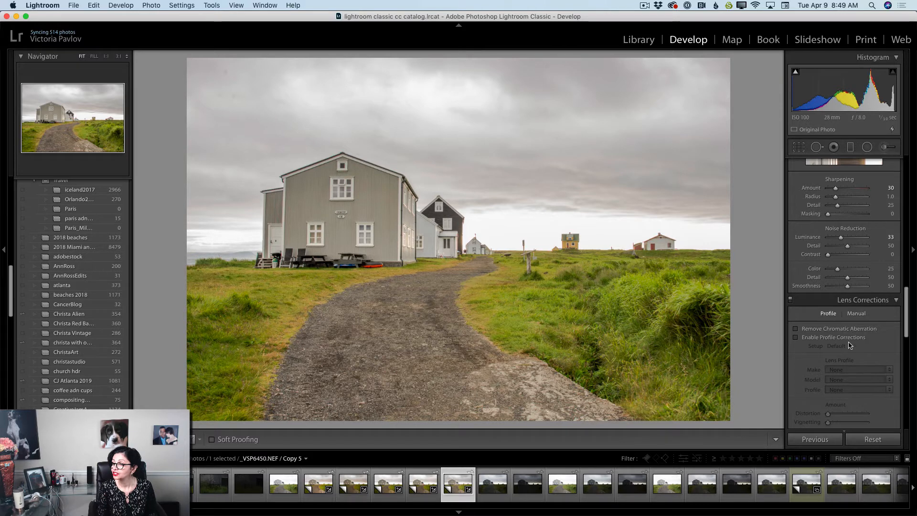
left_click(796, 337)
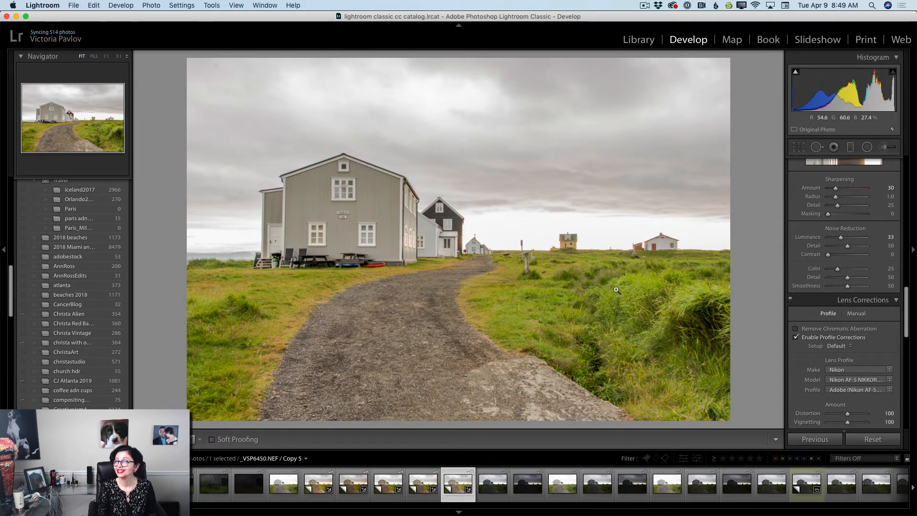
left_click(796, 338)
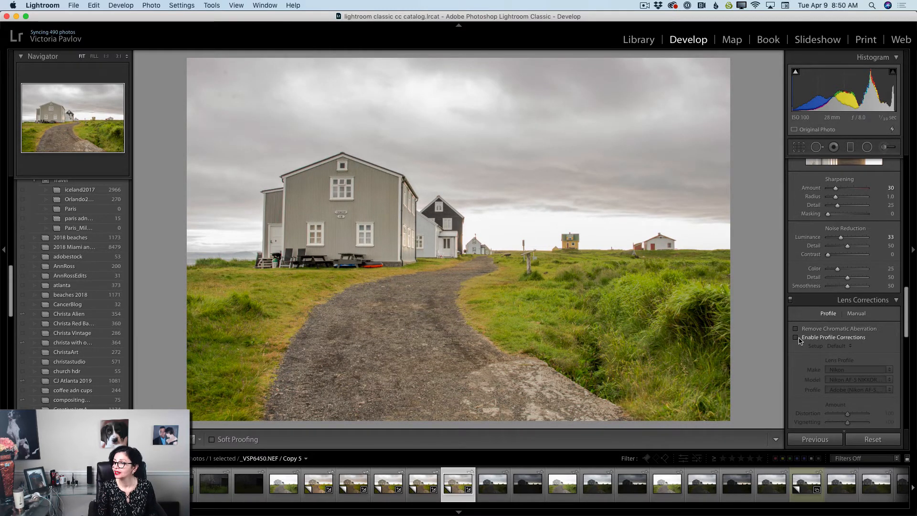
left_click(796, 338)
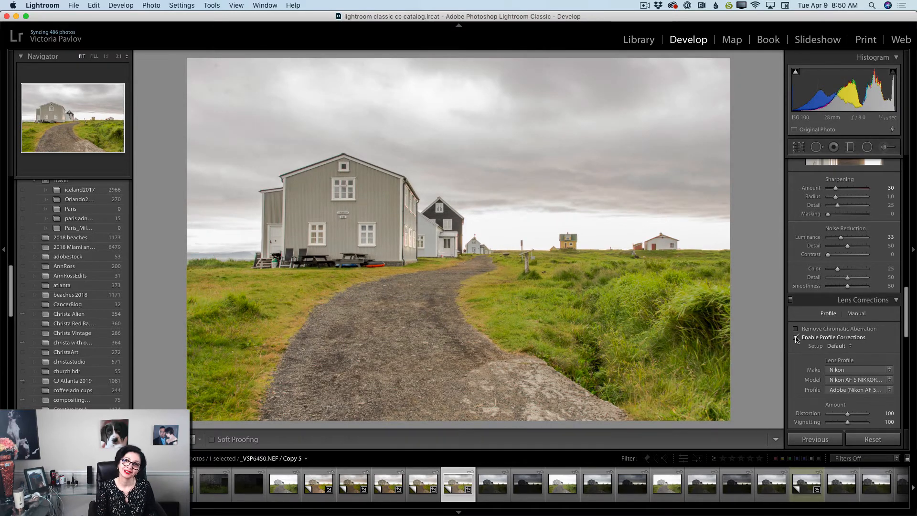
Straighten the perspective of the photo with the Auto Upright correction
scroll(810, 341, "down", 5)
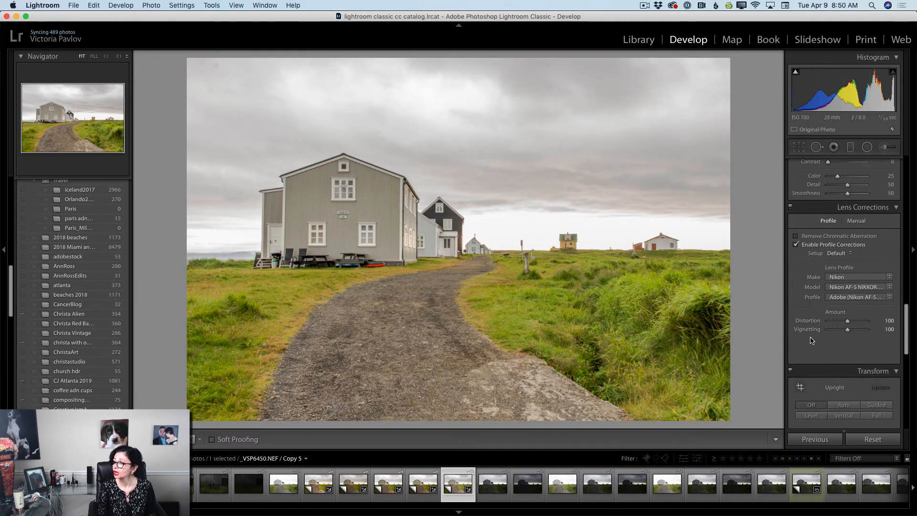
scroll(811, 340, "down", 2)
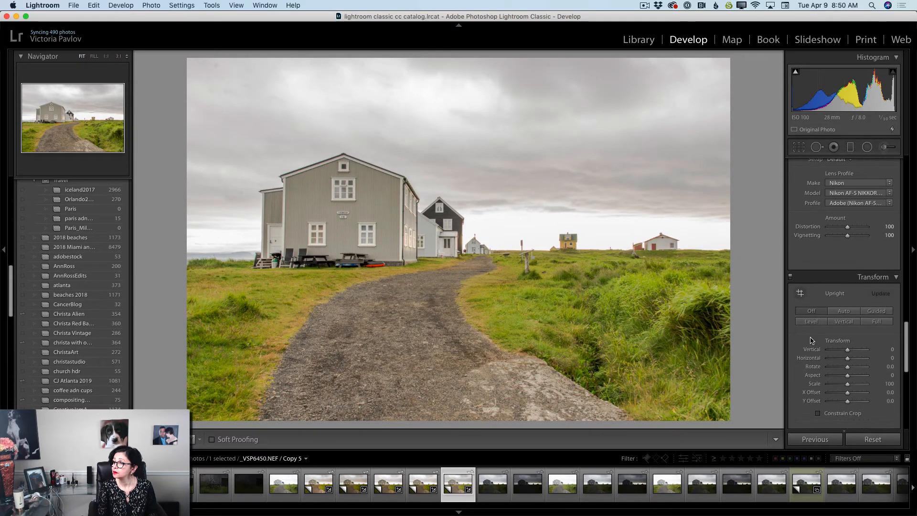
left_click(843, 311)
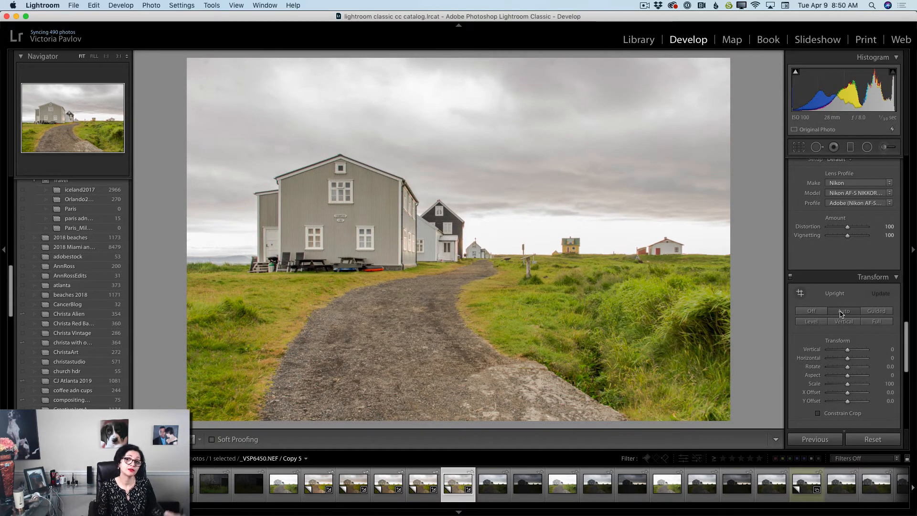
Add a slight Highlight Priority post-crop vignette with an Amount of −2
scroll(842, 313, "down", 3)
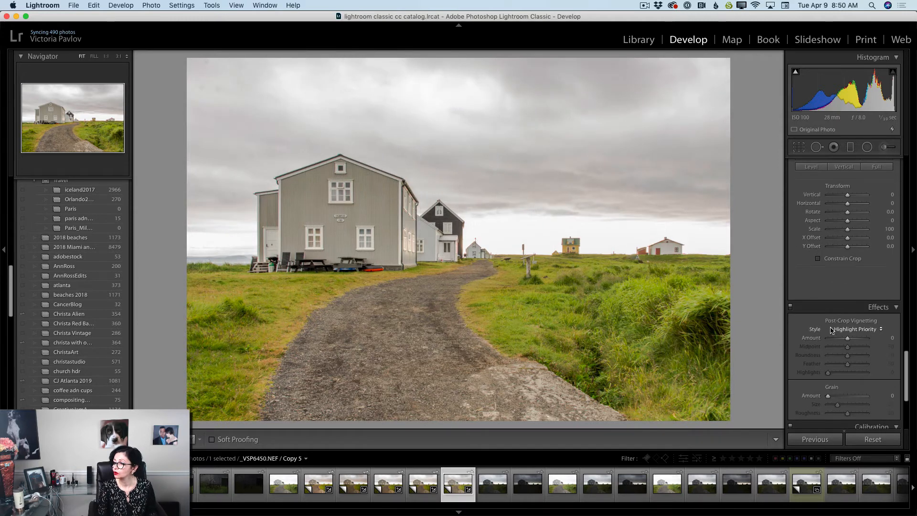
scroll(832, 330, "down", 3)
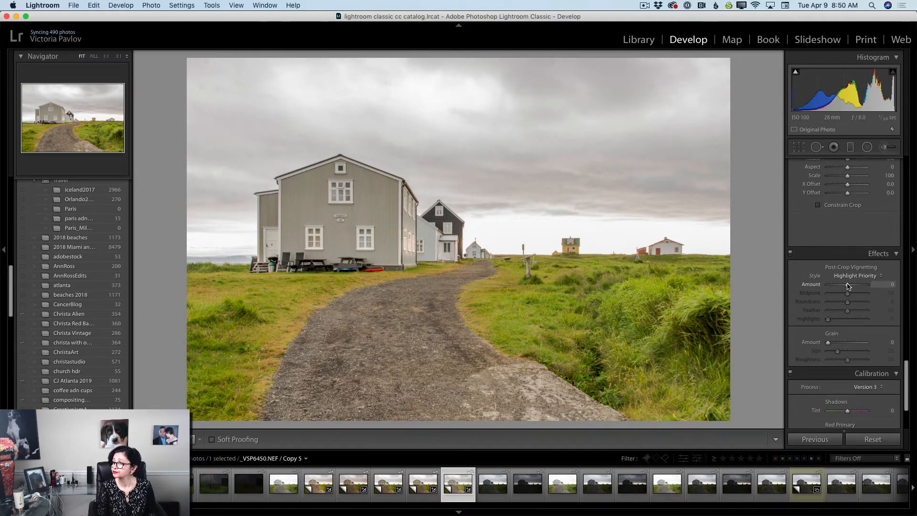
left_click_drag(848, 286, 848, 287)
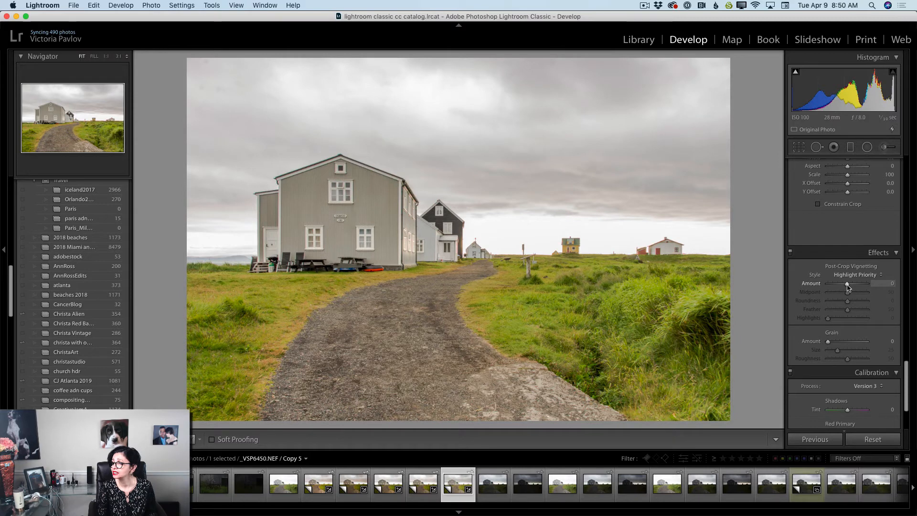
double_click(848, 286)
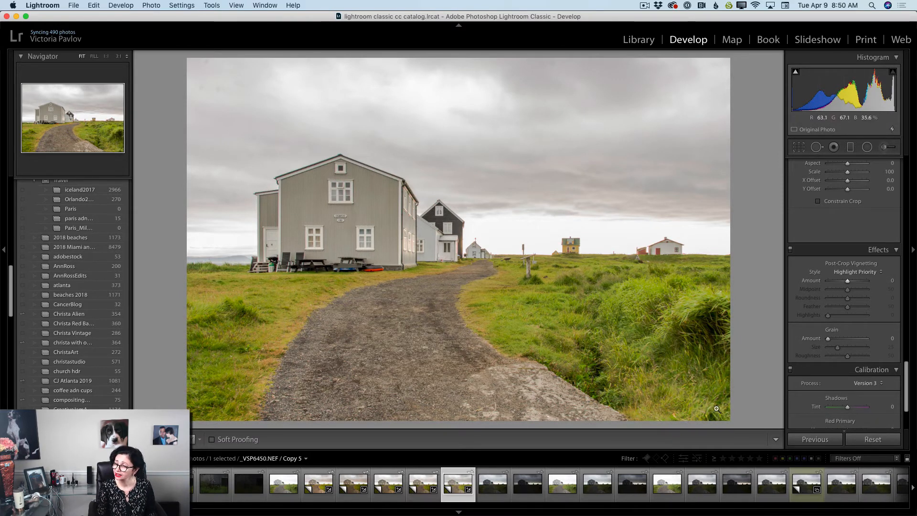
left_click_drag(851, 283, 849, 283)
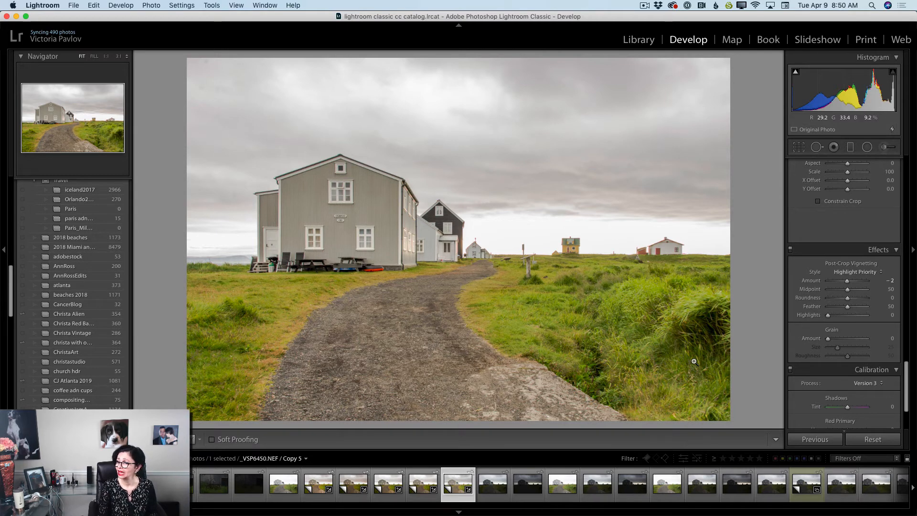
Inspect the upper-left sky at 1:1 and heal its two neighbouring dust spots with Spot Removal at brush size 65
scroll(815, 340, "up", 8)
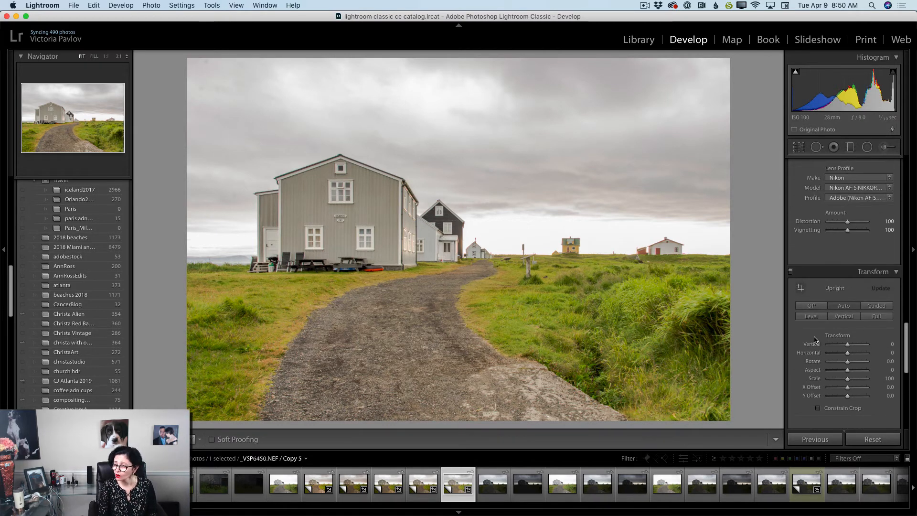
scroll(815, 340, "up", 2)
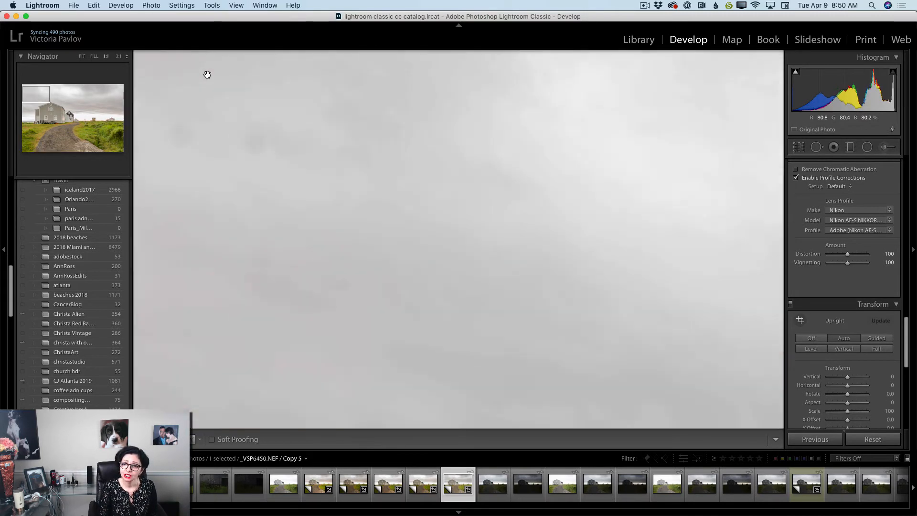
left_click(208, 75)
scroll(255, 159, "up", 3)
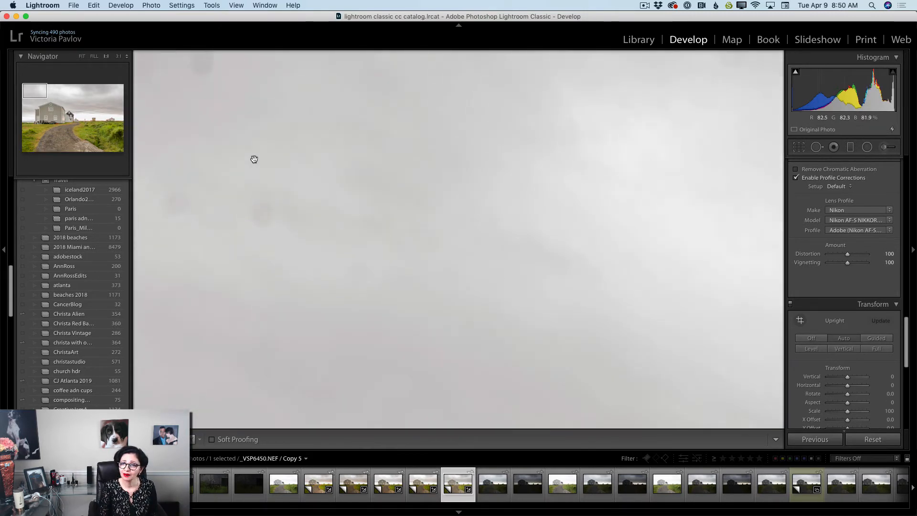
scroll(254, 159, "up", 2)
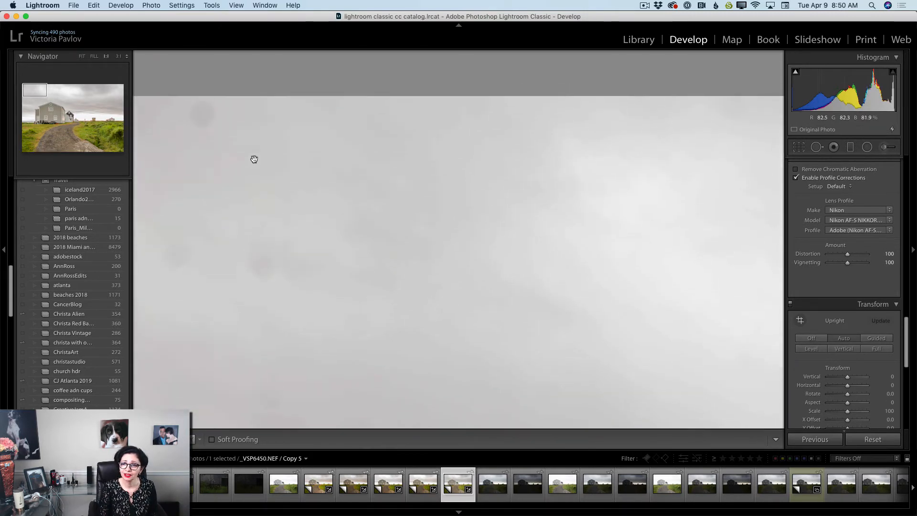
left_click(339, 230)
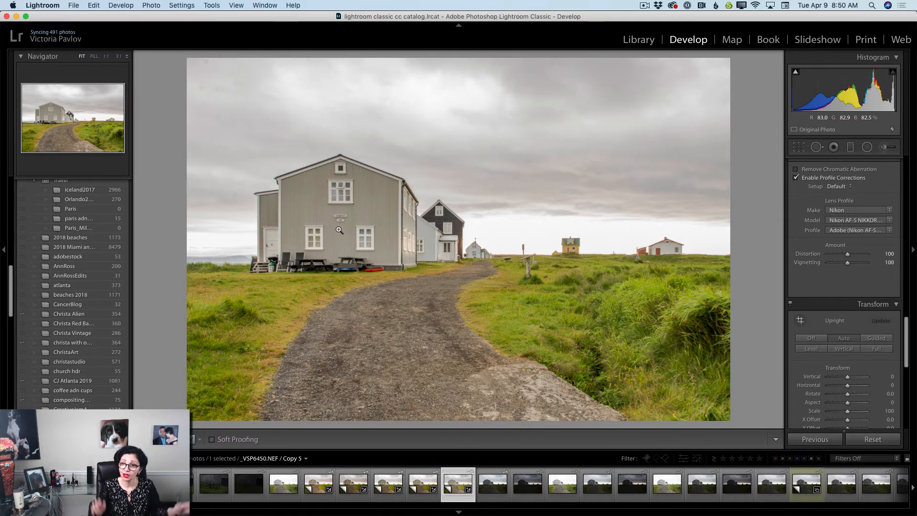
left_click(209, 91)
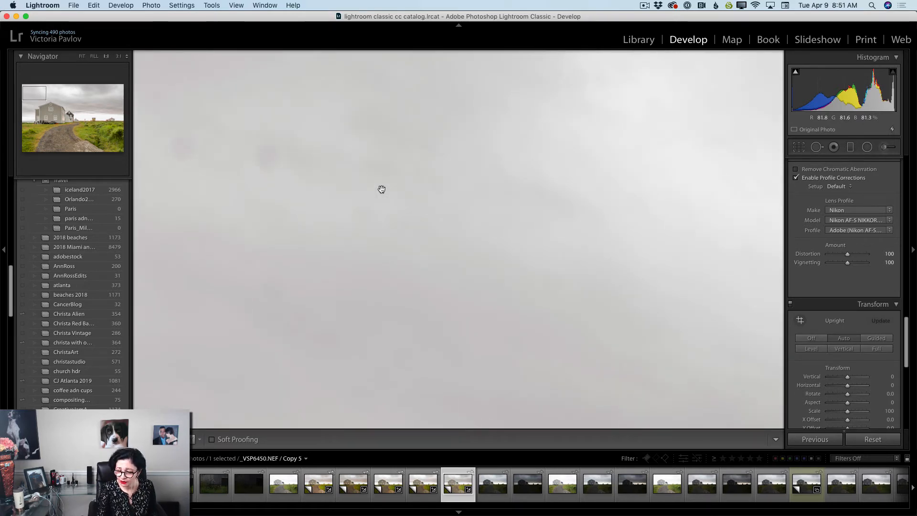
left_click(818, 148)
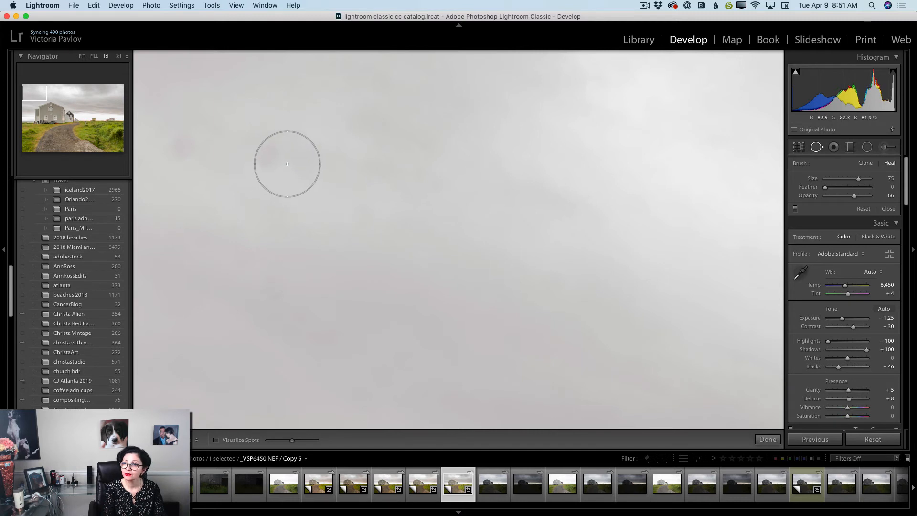
scroll(275, 159, "down", 3)
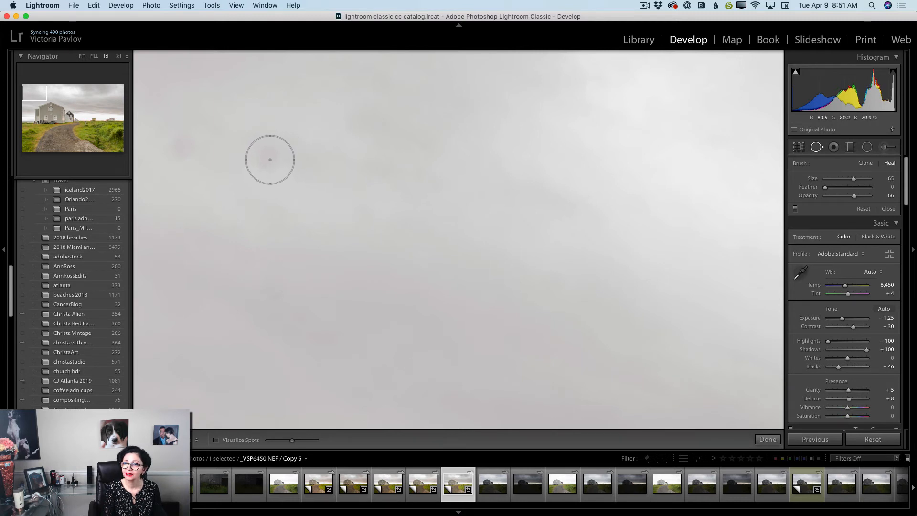
left_click(266, 159)
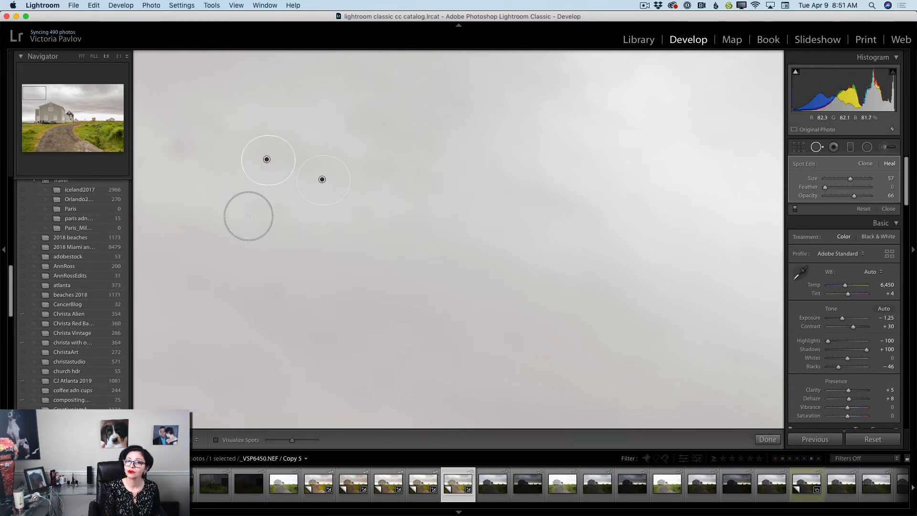
left_click(171, 145)
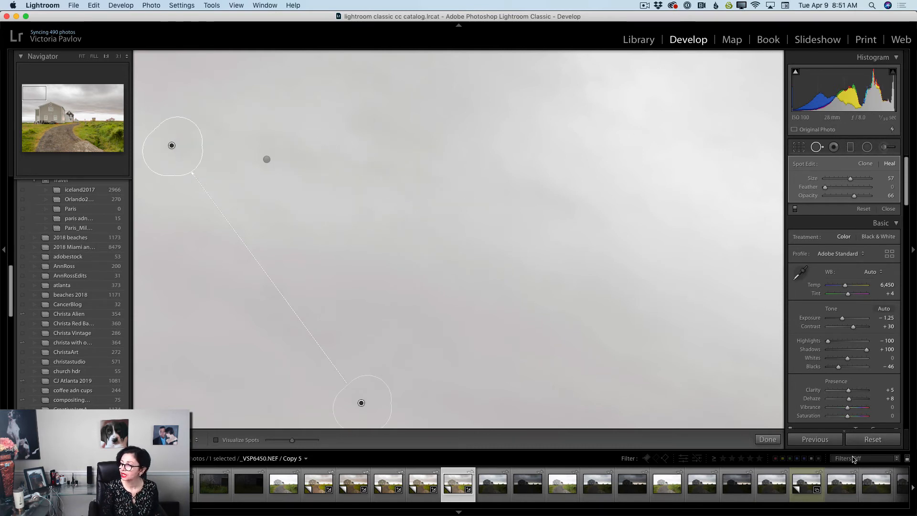
left_click(768, 439)
Heal two more dust spots along the top edge of the sky, one near the left corner and one above the distant houses, and finish Spot Removal
left_click(587, 310)
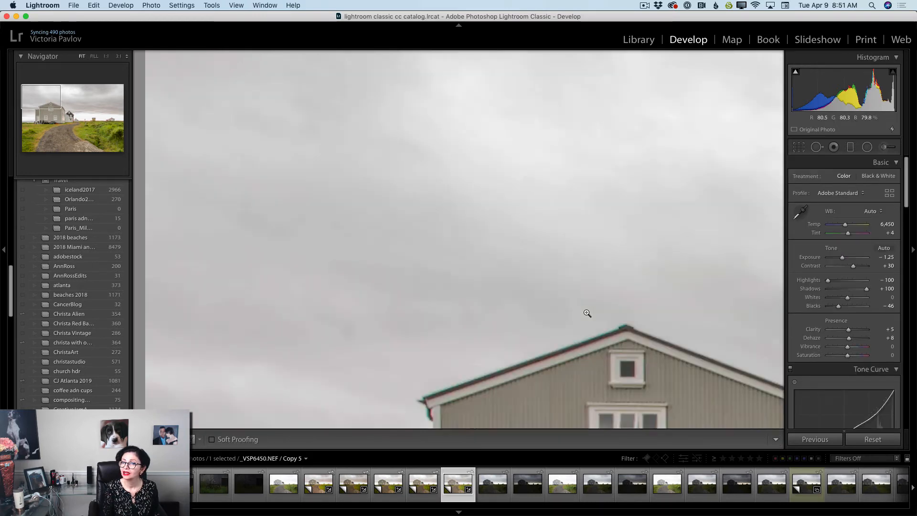
left_click(817, 147)
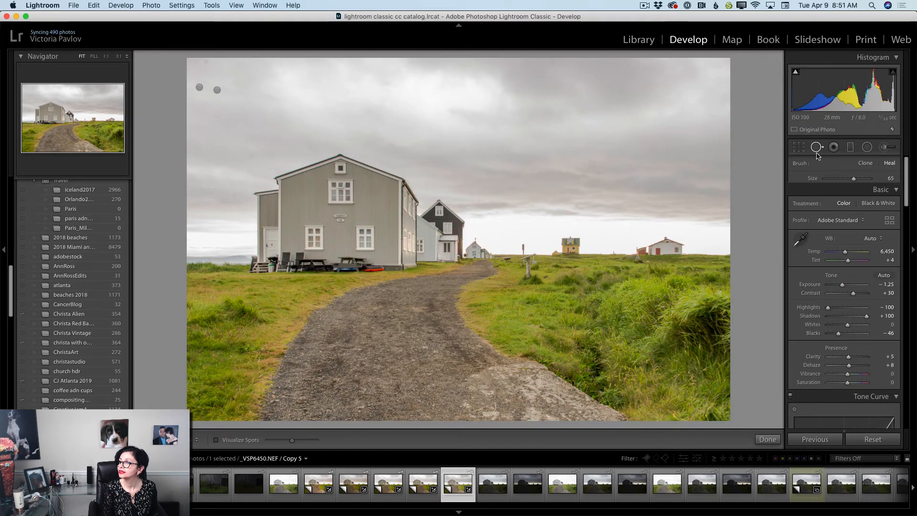
left_click(206, 61)
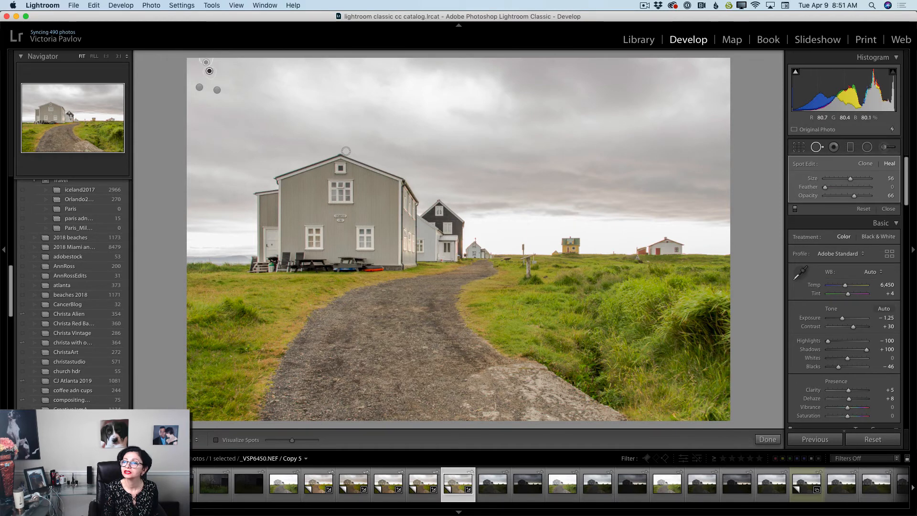
left_click(552, 63)
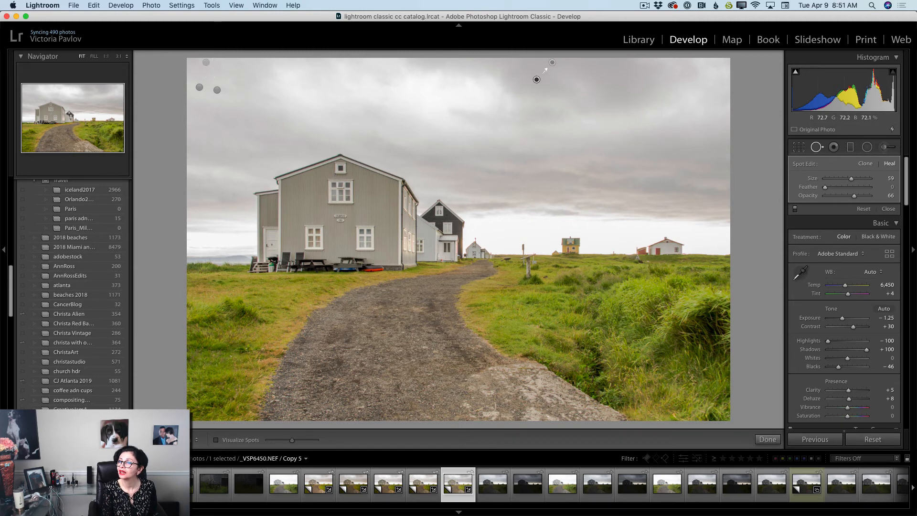
left_click(768, 439)
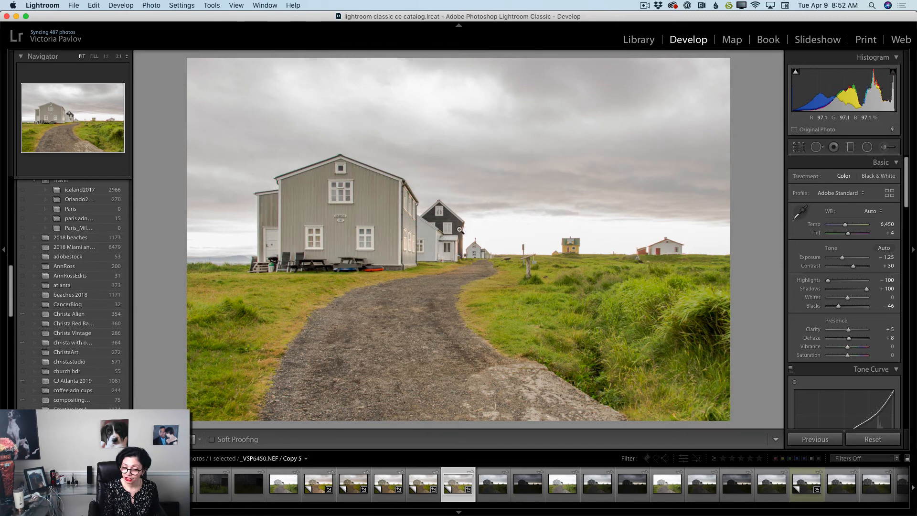
Apply a graduated filter from the photo's bottom past the horizon with Temp 27, Exposure −0.01, Contrast 53, Highlights −92, Shadows 5, Blacks −7 and Dehaze 11
left_click(851, 147)
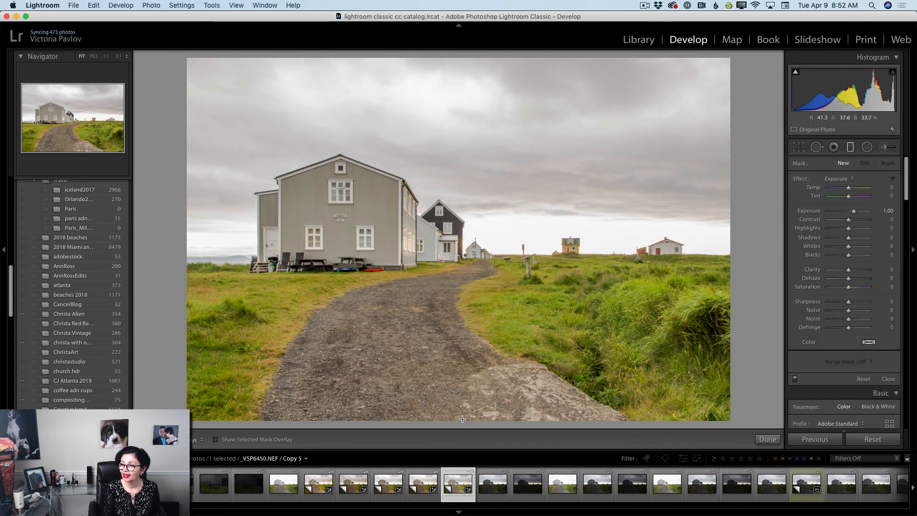
left_click_drag(463, 420, 462, 224)
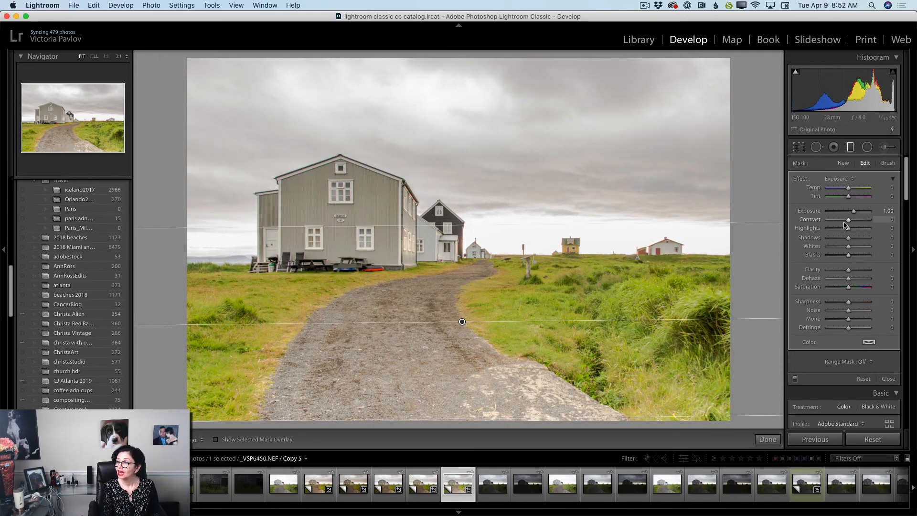
left_click_drag(854, 211, 854, 189)
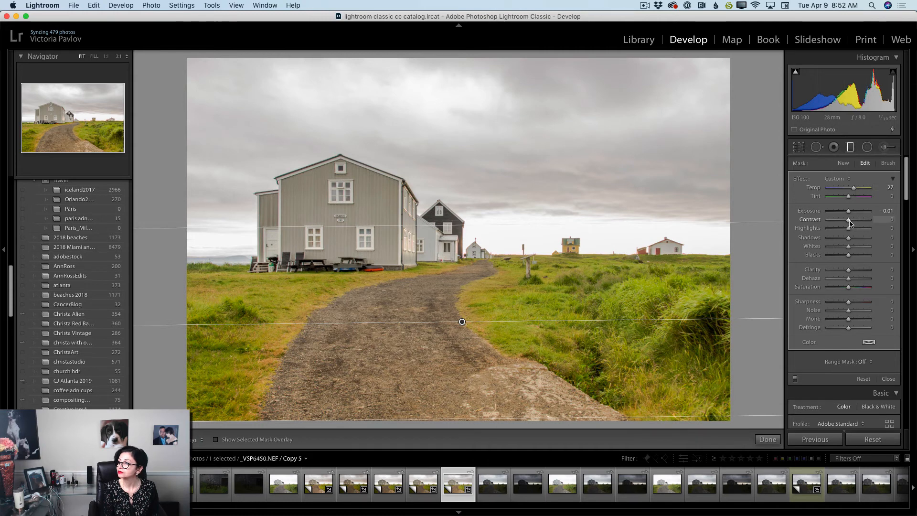
left_click_drag(855, 221, 847, 257)
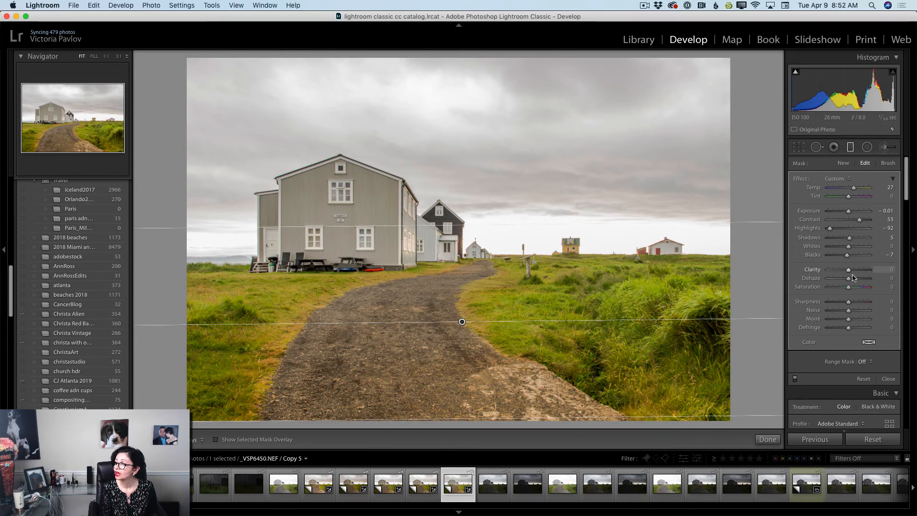
left_click_drag(849, 280, 852, 282)
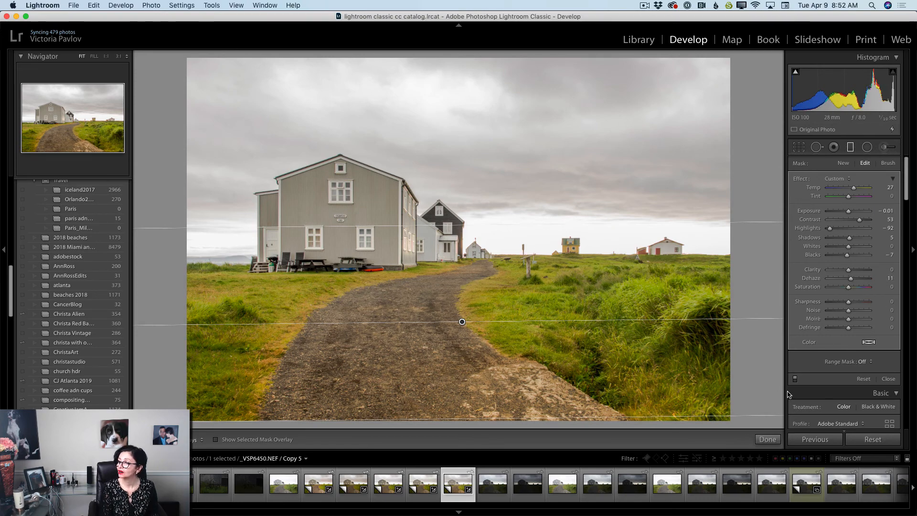
left_click(768, 439)
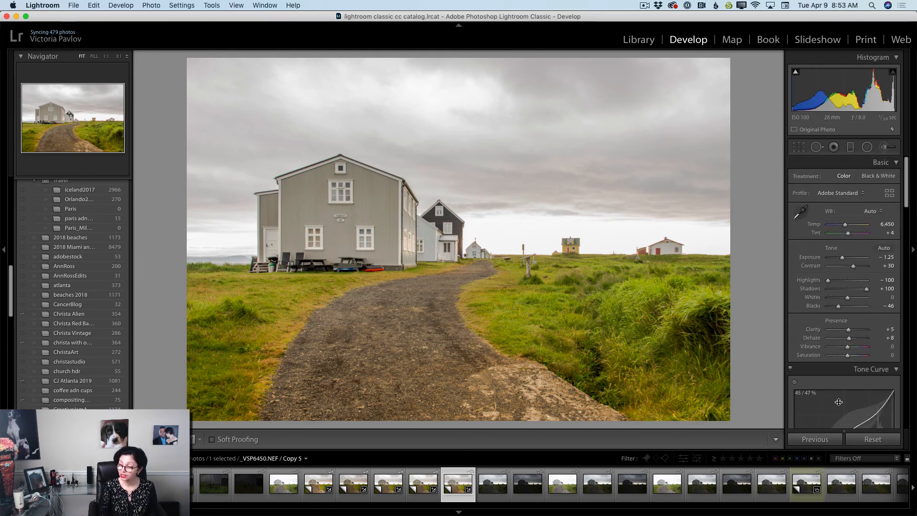
Compare the edited Copy 5 with the original _VSP6450.NEF and set the copy's Exposure to −1.10
left_click(275, 485)
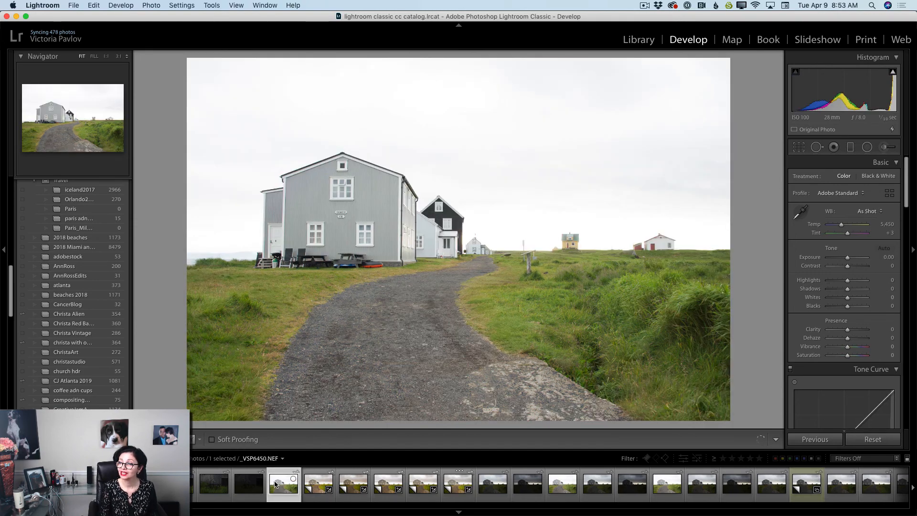
left_click(451, 485)
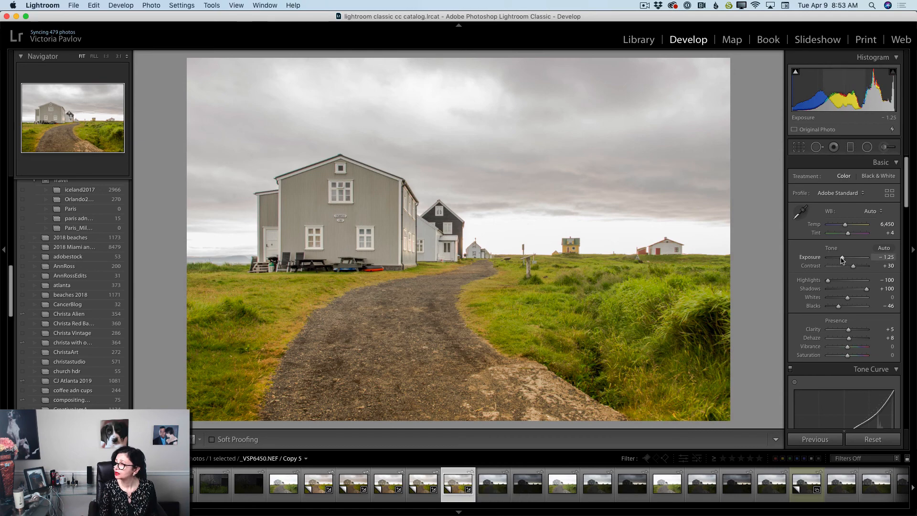
left_click_drag(843, 259, 844, 259)
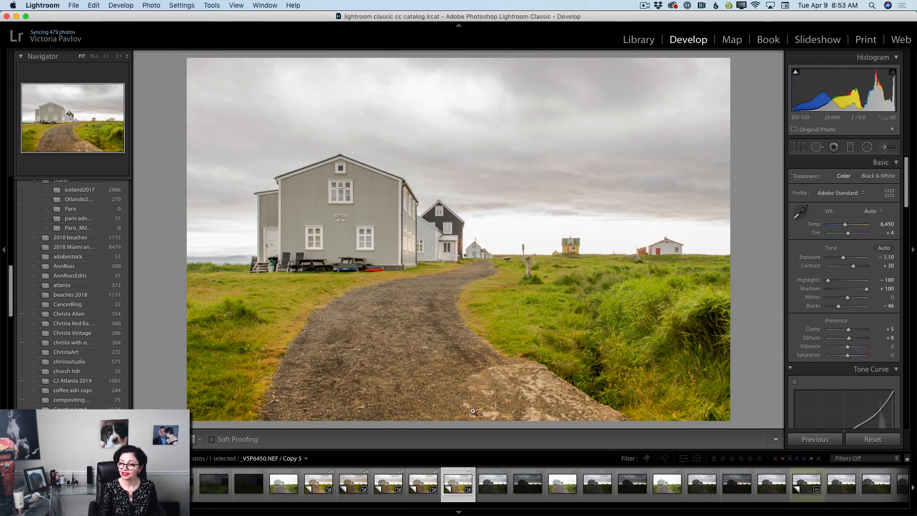
left_click(283, 484)
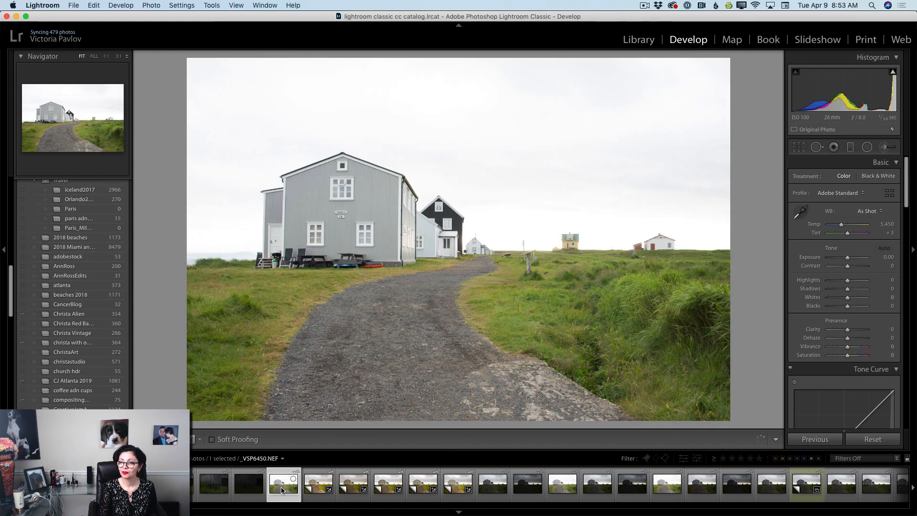
left_click(459, 486)
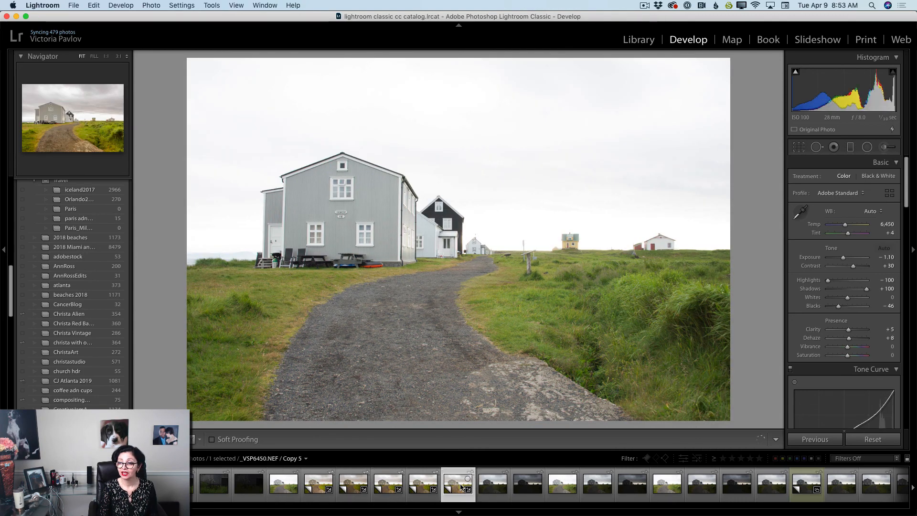